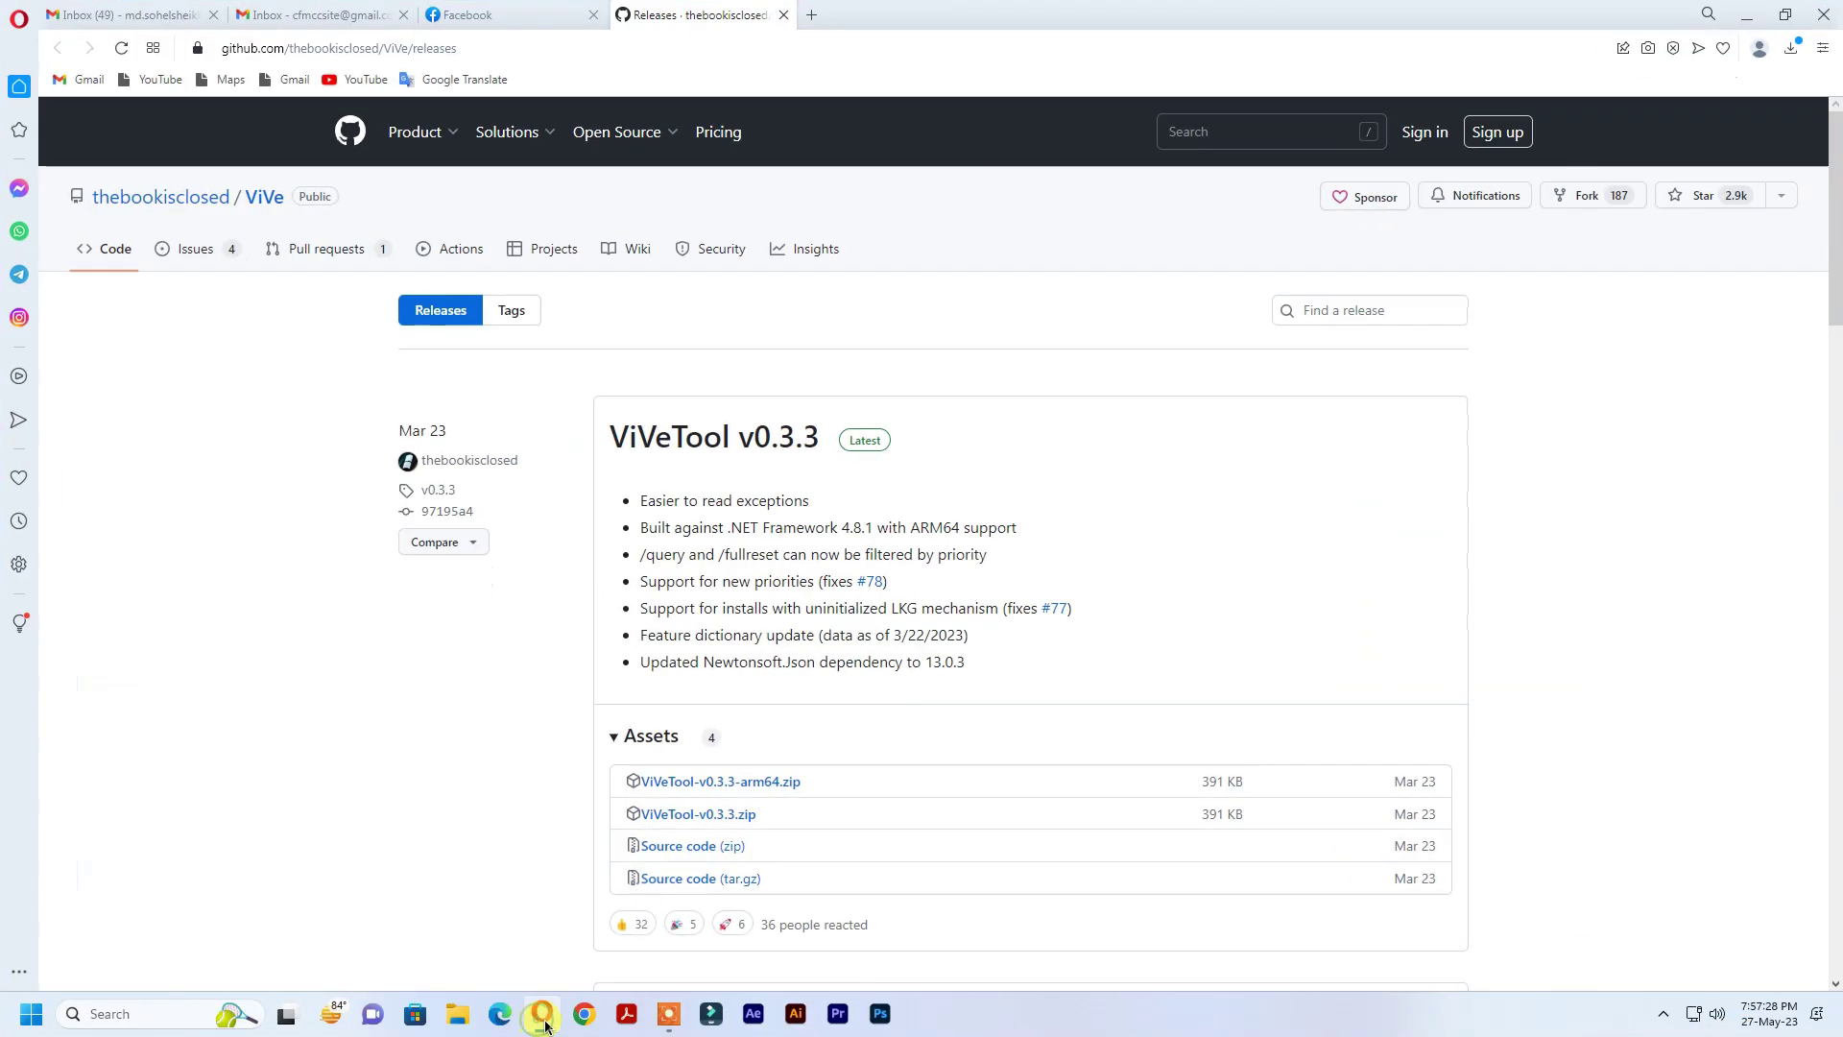
# - Download ViVeTool-v0.3.3.zip from the GitHub releases page and show it in Downloads
pyautogui.click(332, 48)
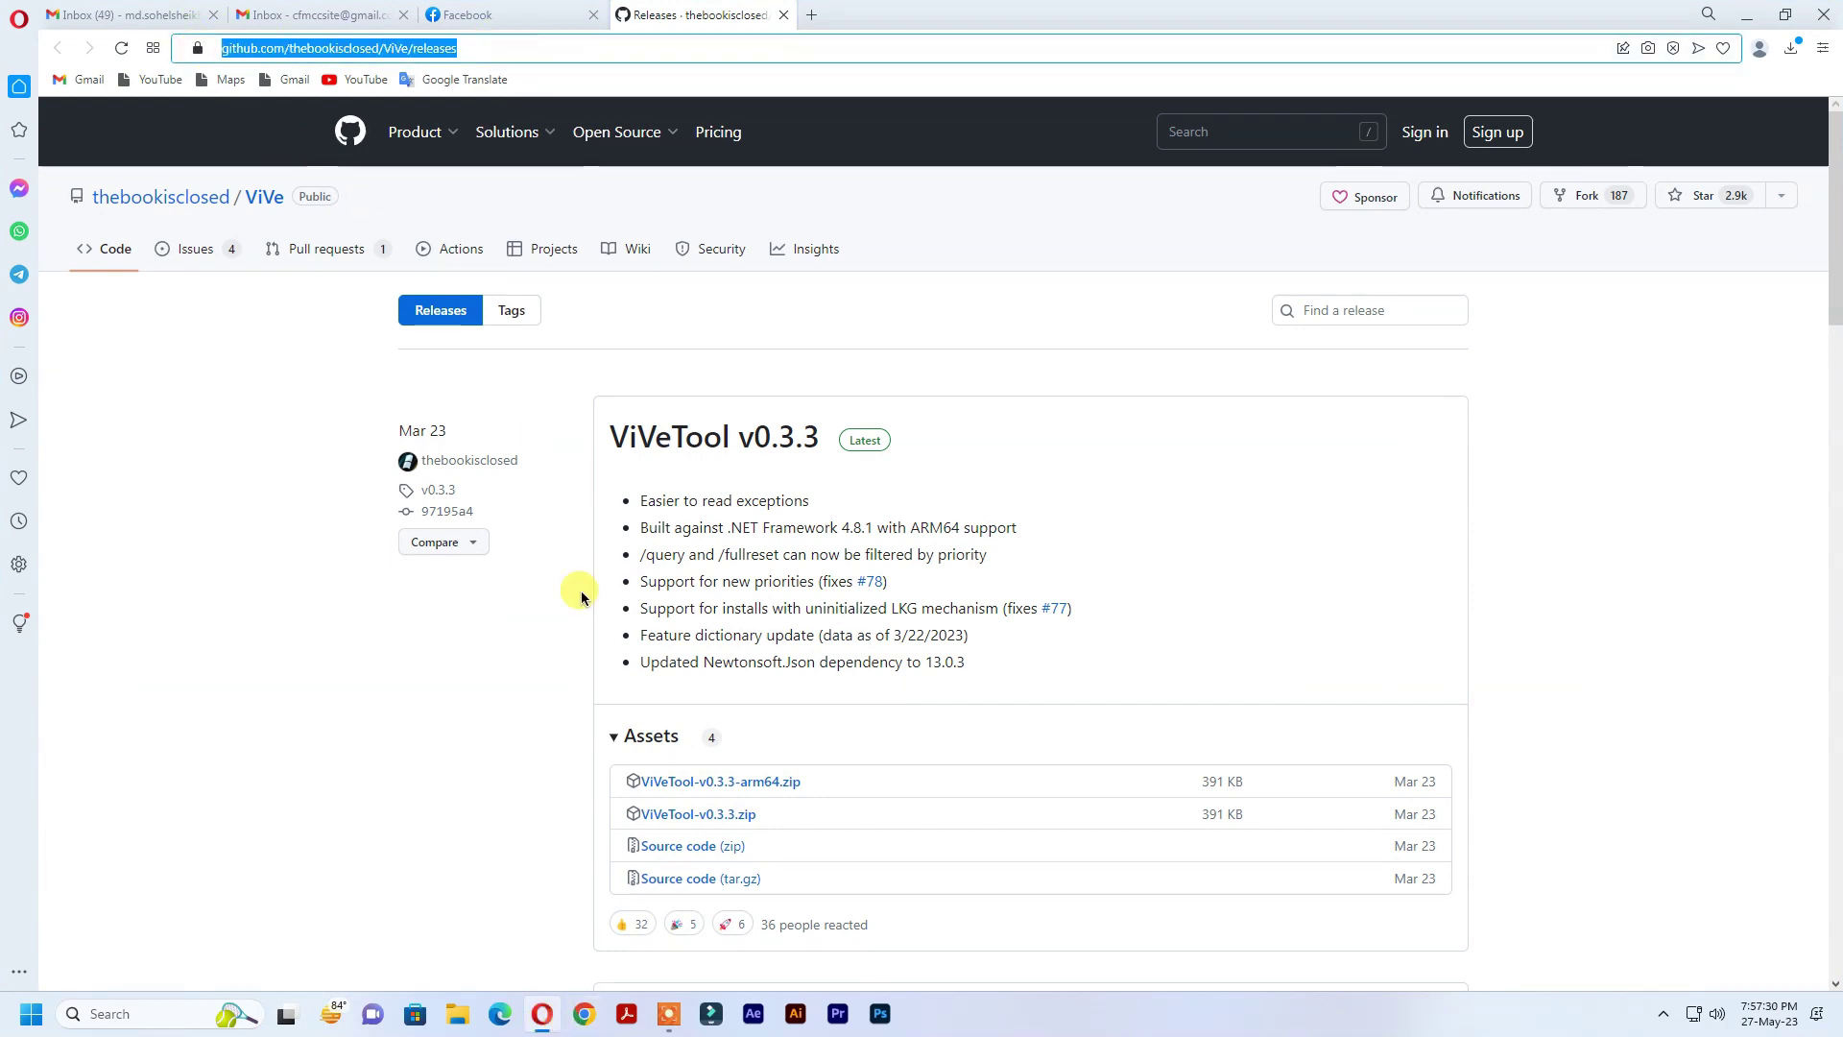
pyautogui.click(687, 815)
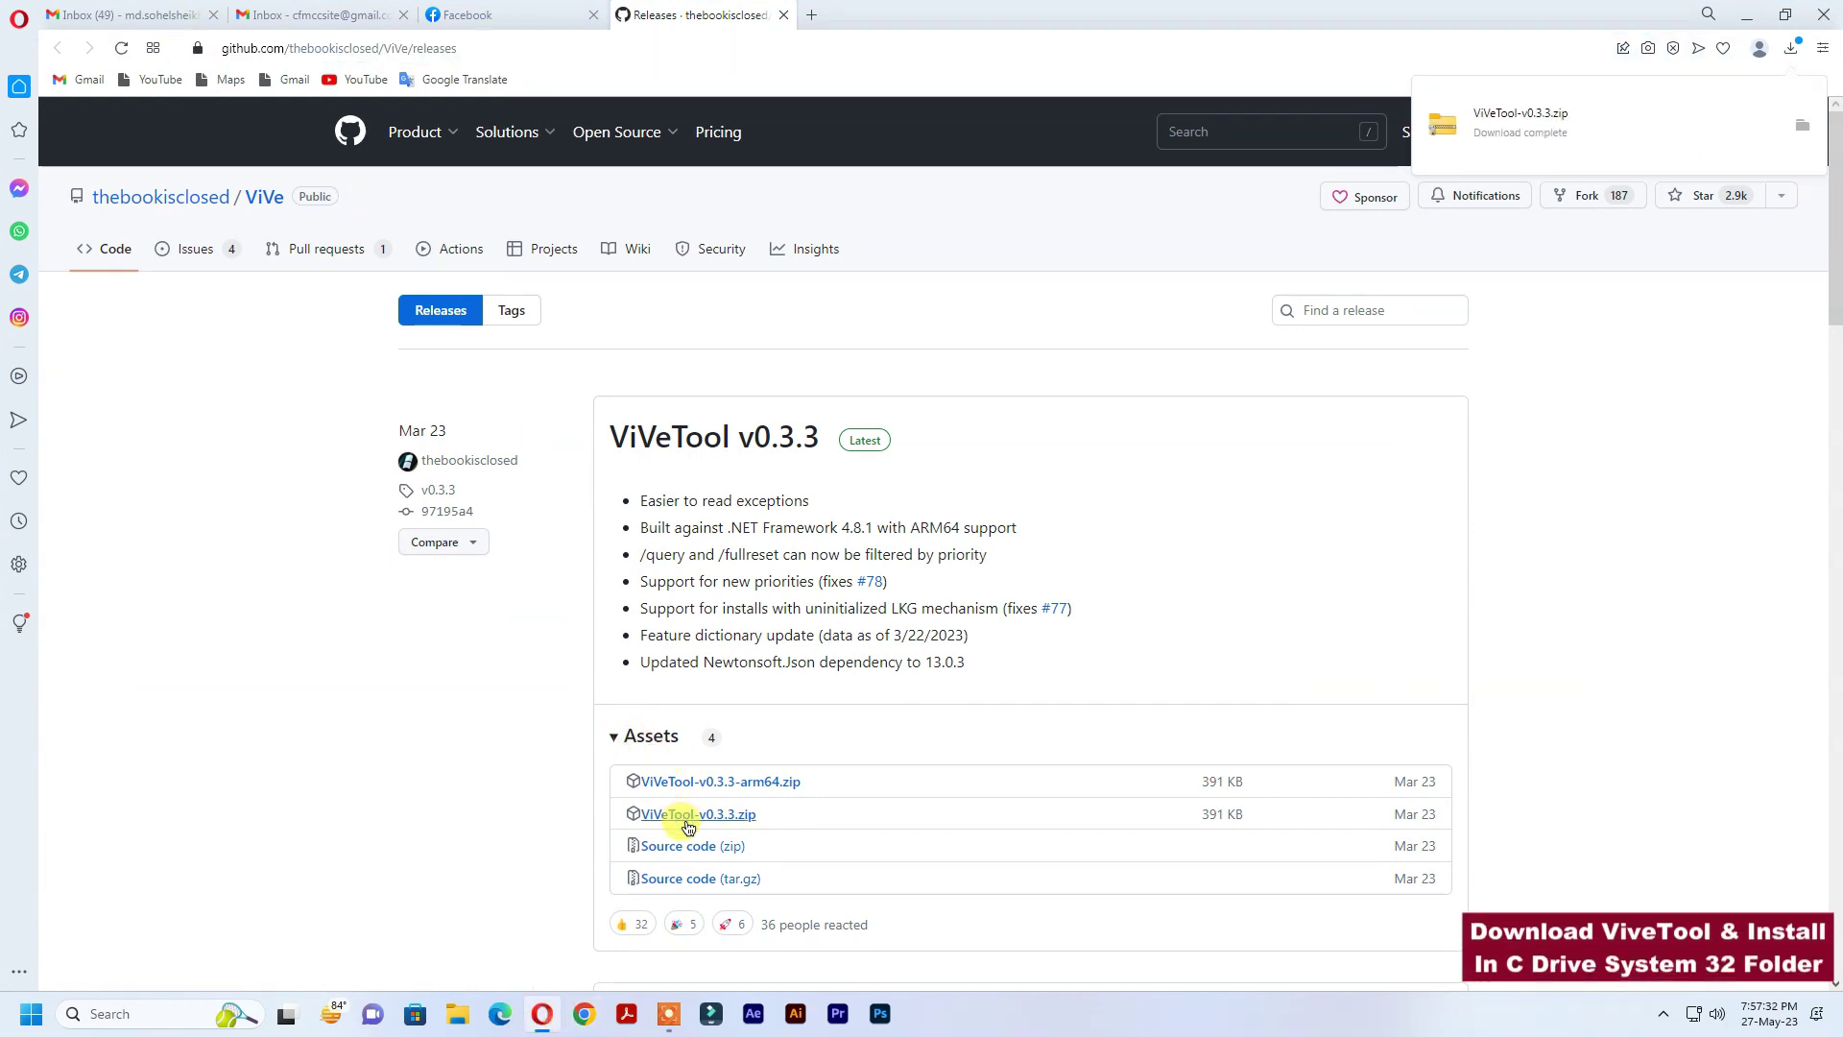
pyautogui.click(1805, 126)
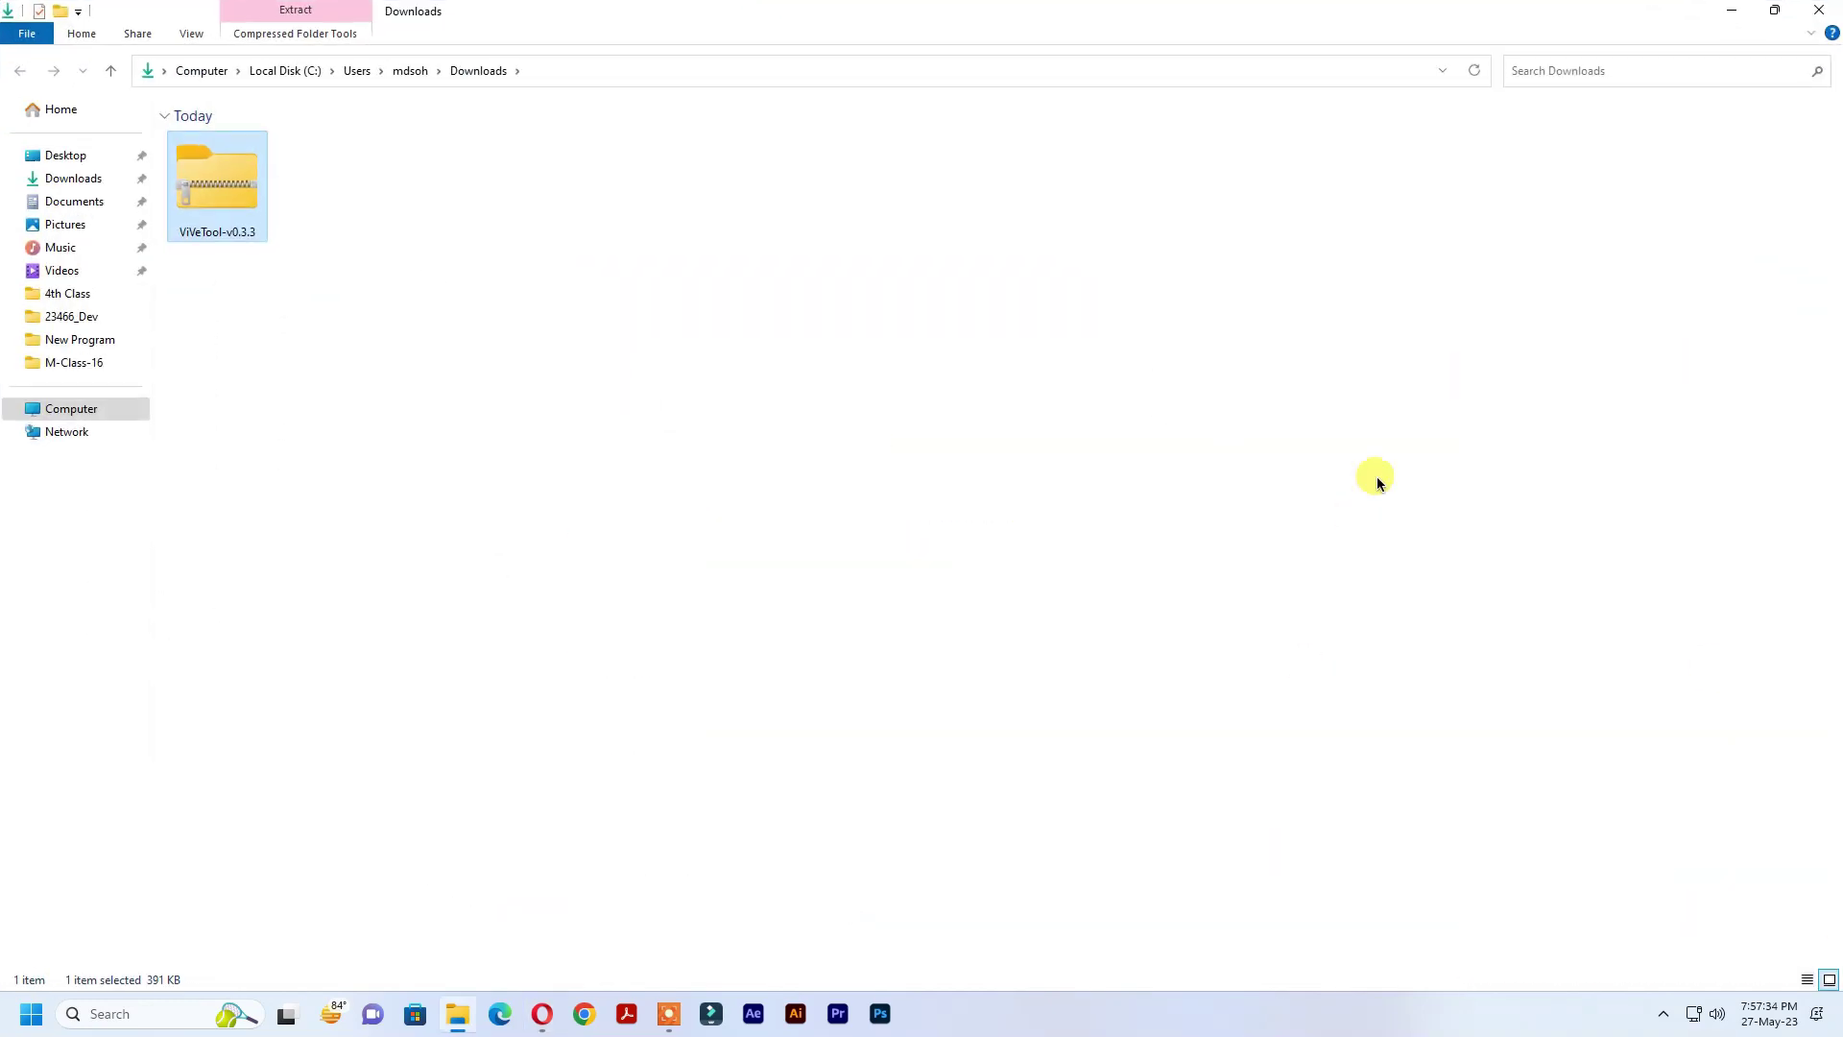
# - Start the Extract All wizard for the ViVeTool zip
pyautogui.rightClick(251, 215)
pyautogui.click(332, 382)
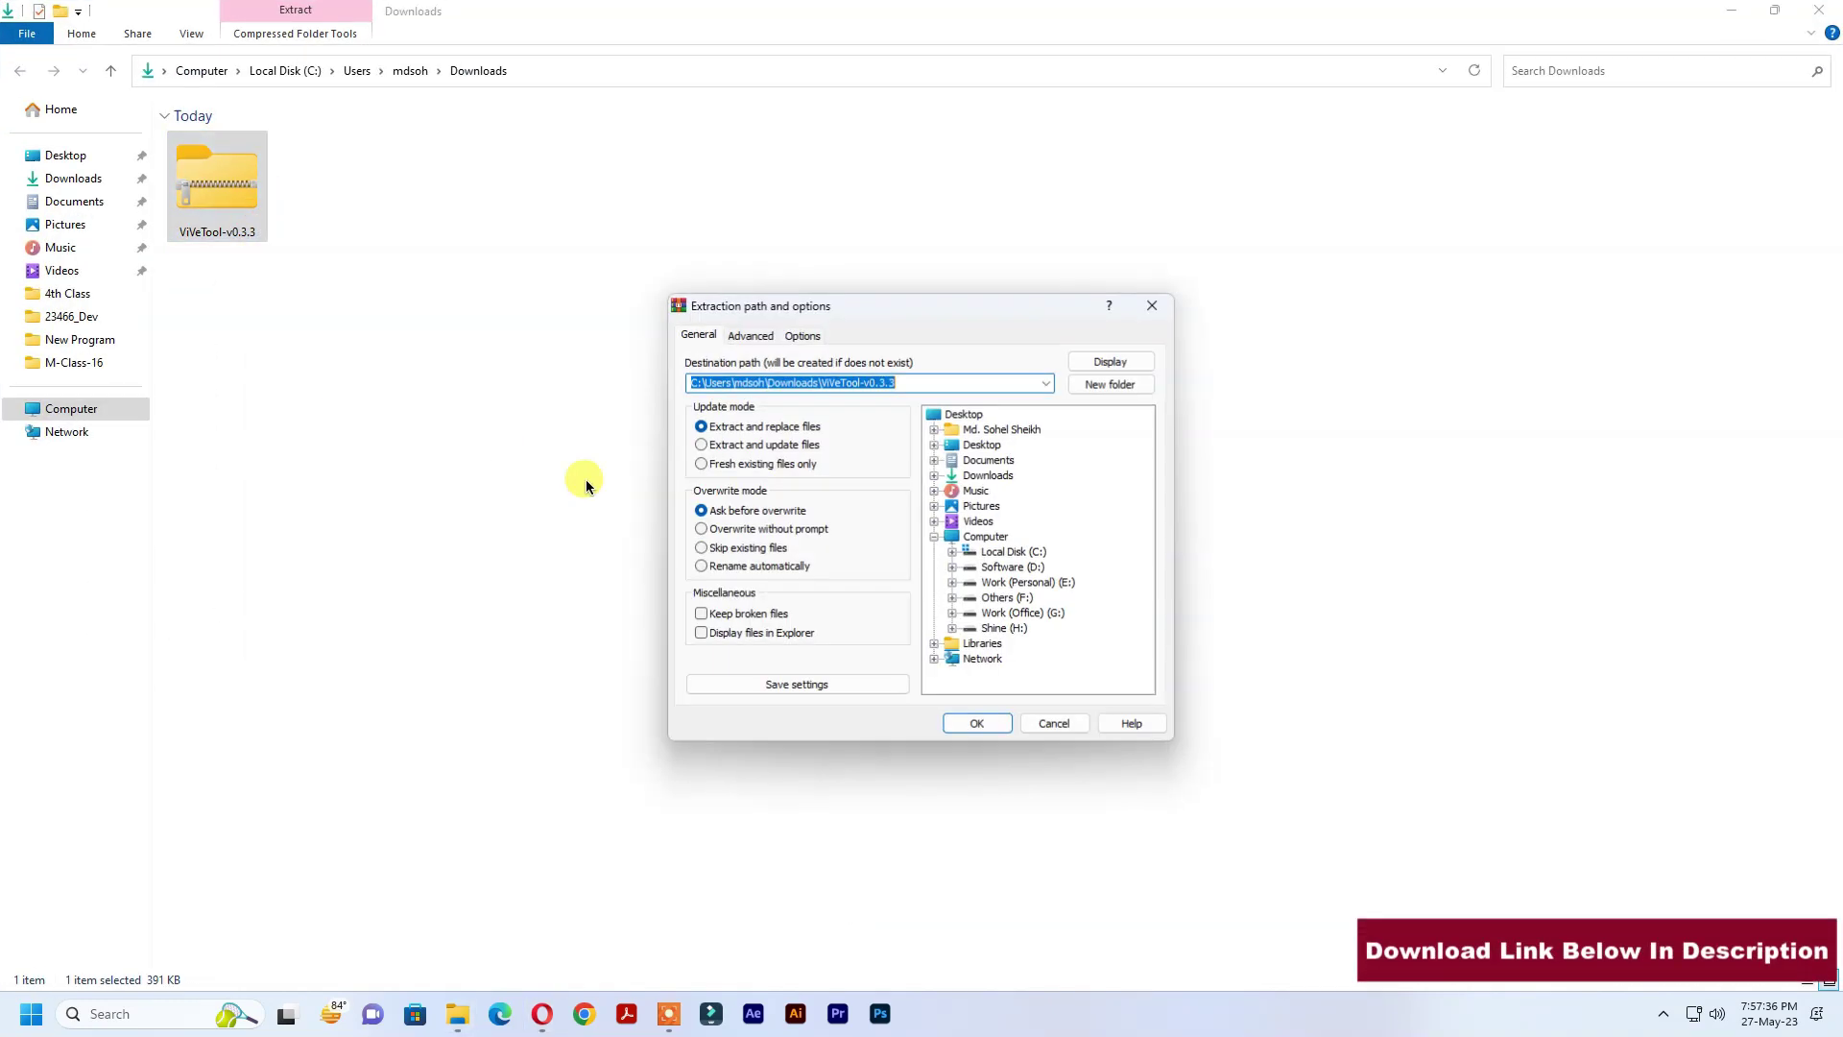
pyautogui.click(1153, 304)
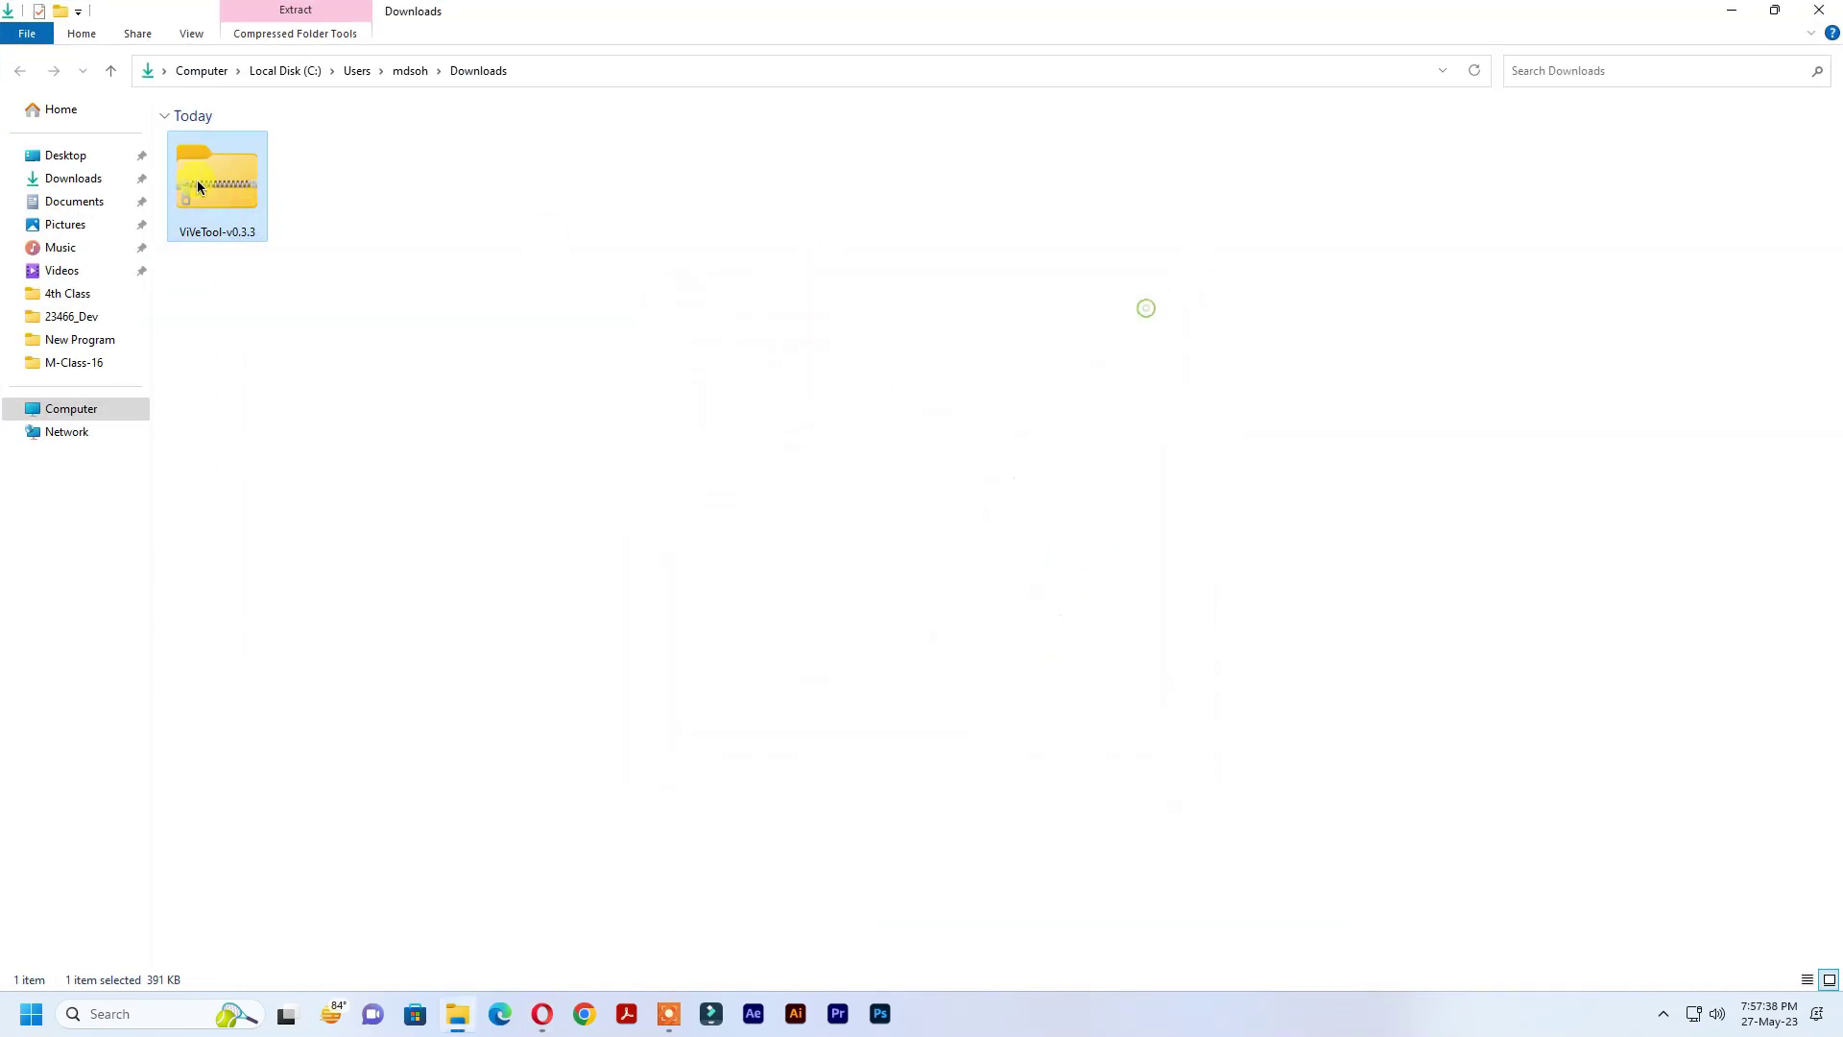
pyautogui.rightClick(216, 181)
pyautogui.click(248, 279)
# - Set the extraction destination to C:\Windows\System32
pyautogui.click(1135, 423)
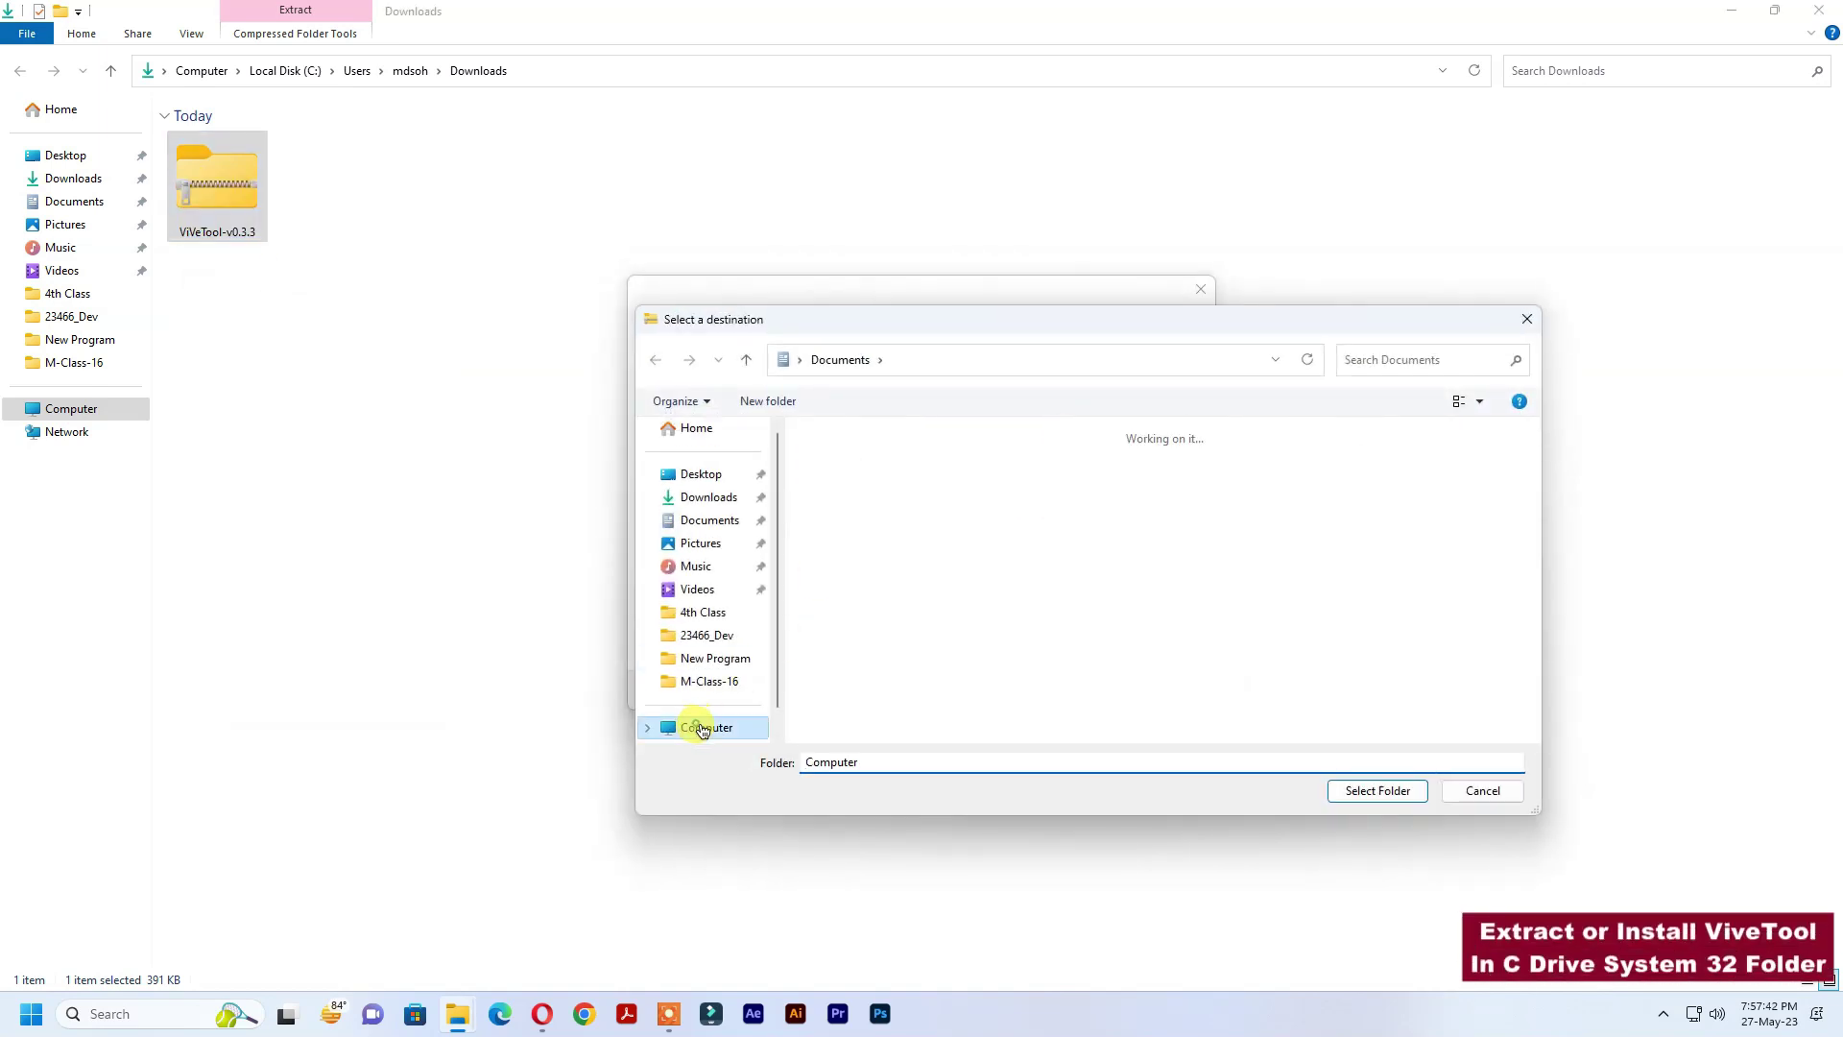
pyautogui.click(706, 726)
pyautogui.doubleClick(904, 479)
pyautogui.click(846, 558)
pyautogui.doubleClick(848, 558)
pyautogui.scroll(-10, 929, 661)
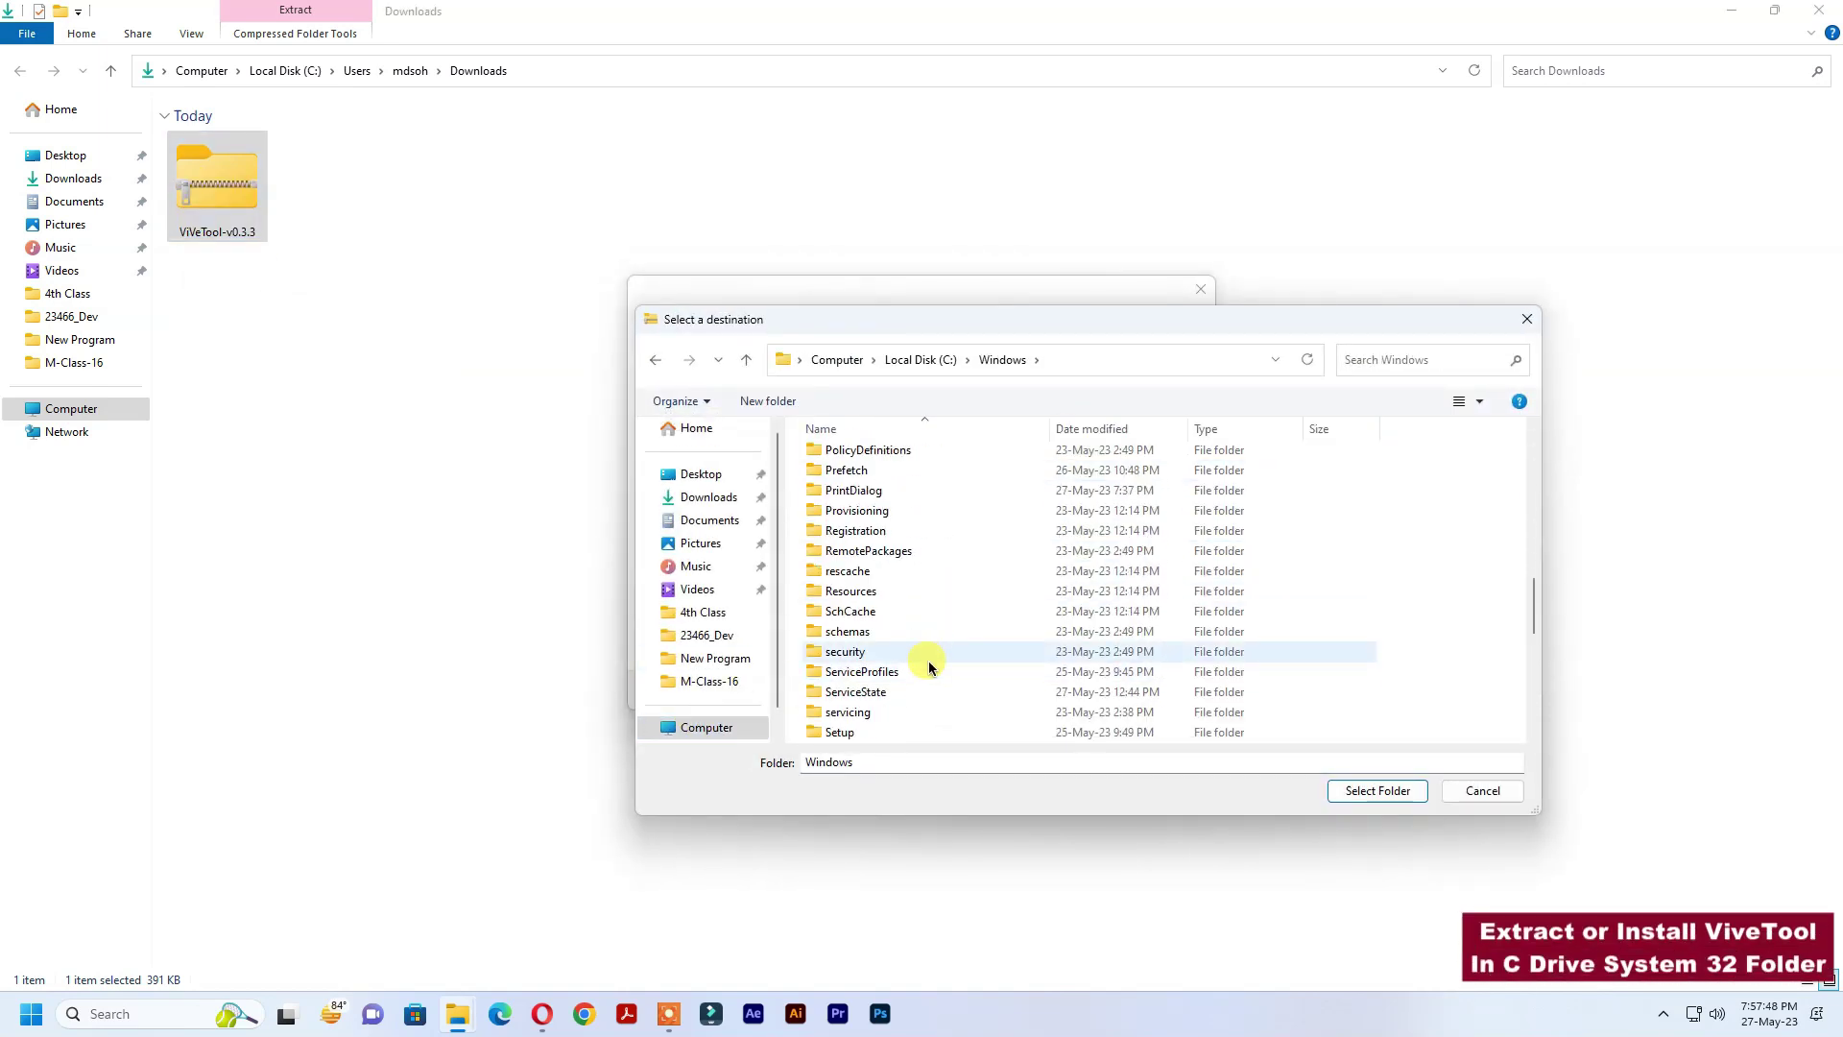
pyautogui.scroll(-5, 930, 660)
pyautogui.click(851, 731)
pyautogui.click(1377, 791)
# - Extract the files with administrator permission and close the windows to reveal the desktop
pyautogui.click(1095, 689)
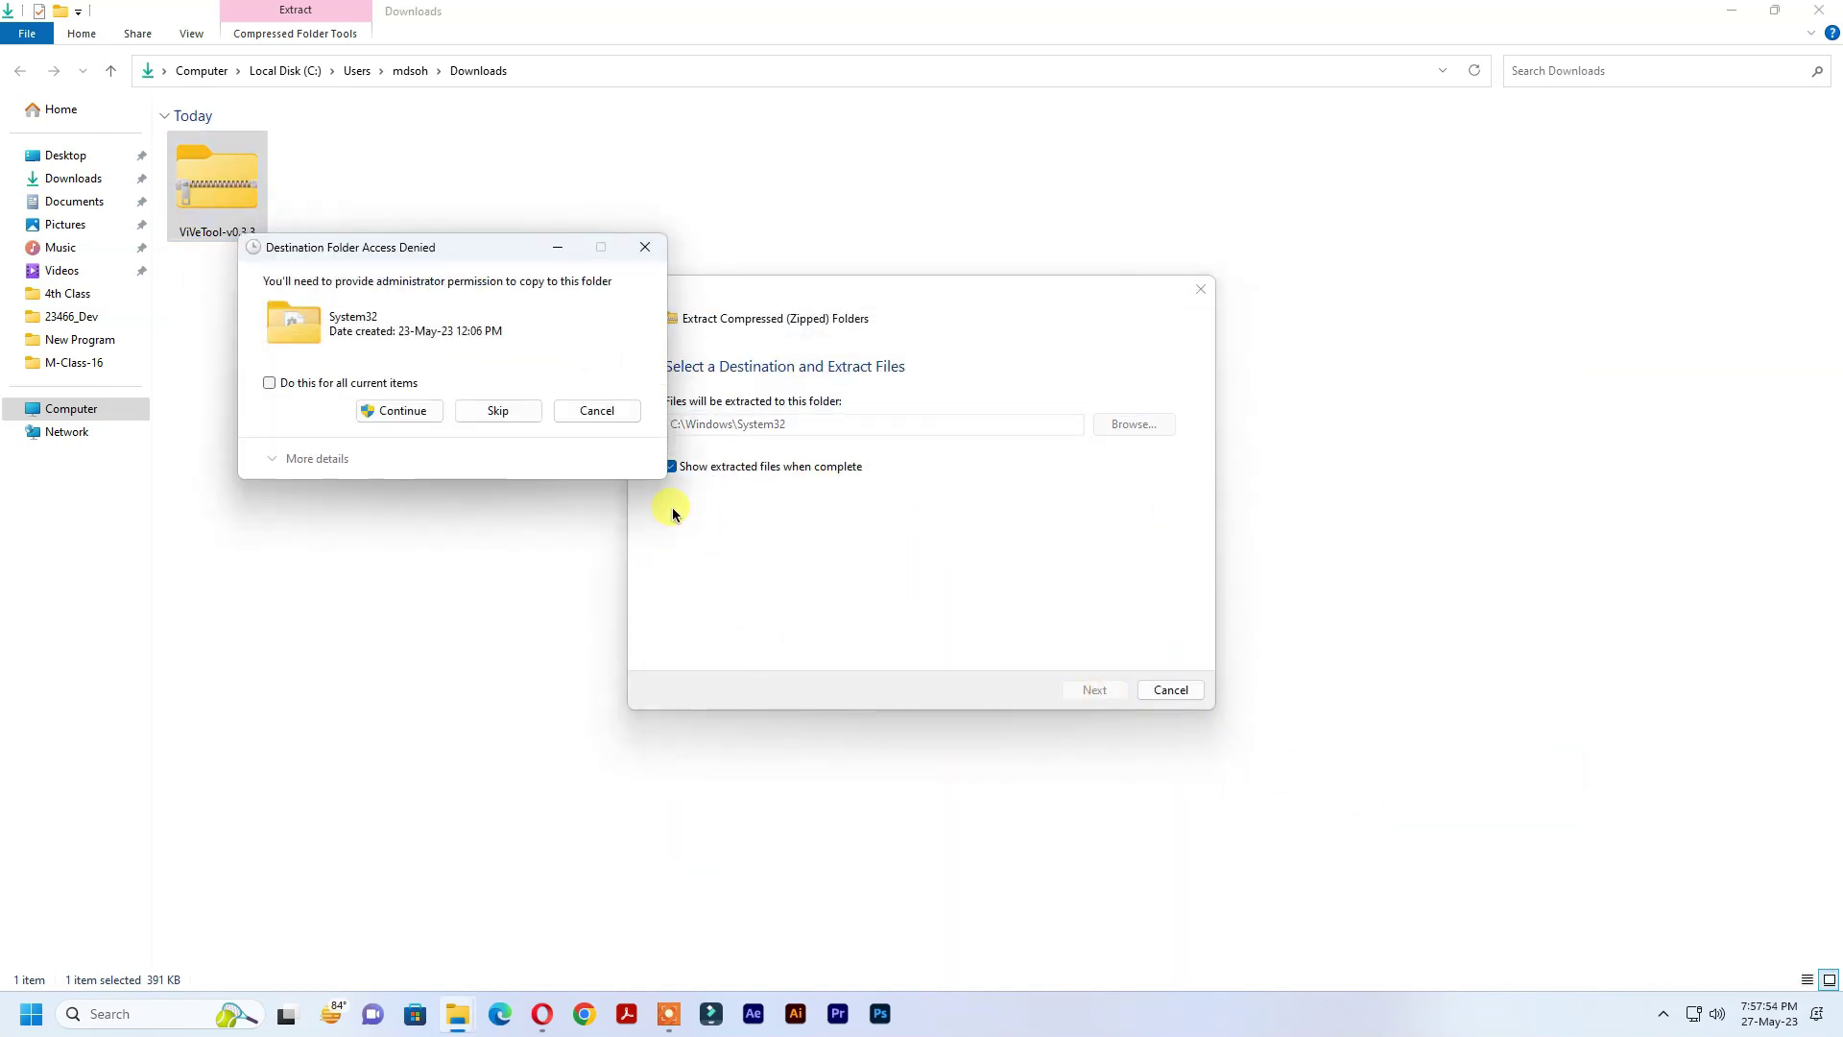
pyautogui.click(399, 410)
pyautogui.click(1819, 10)
pyautogui.click(1819, 10)
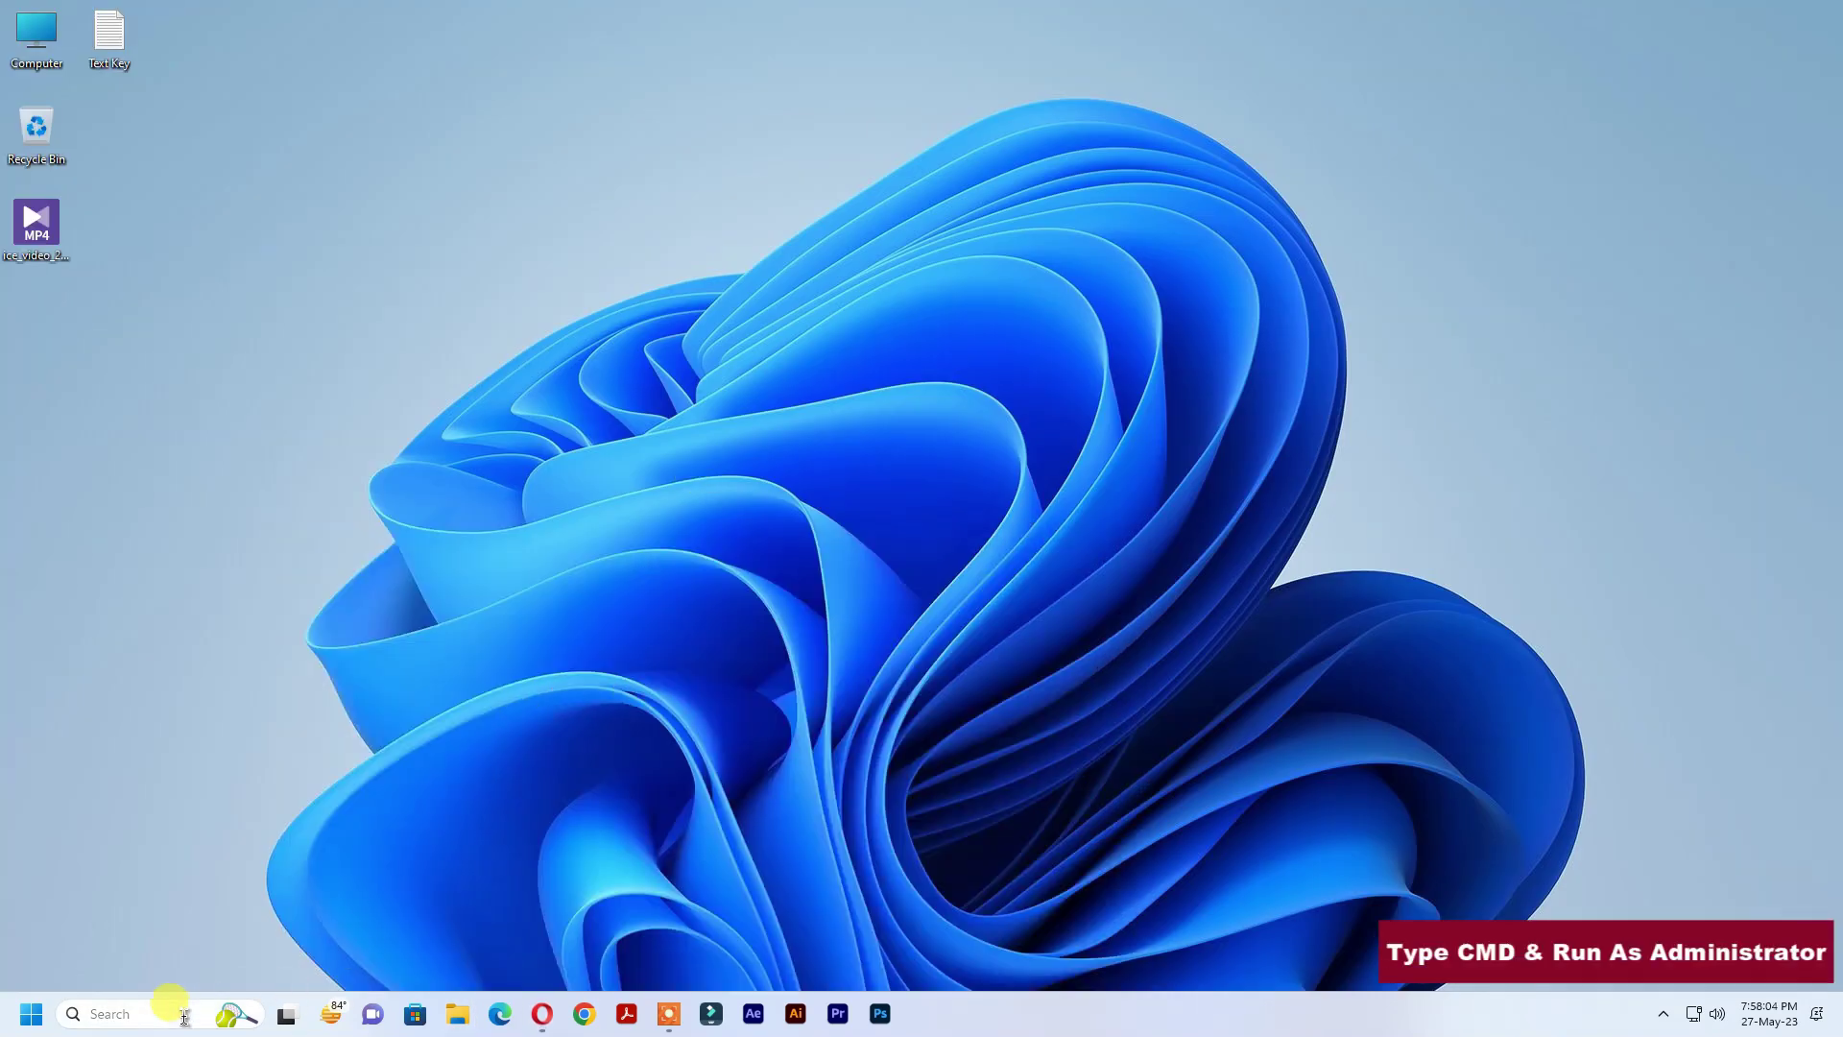
# - Launch an administrator Command Prompt, centre it, and open the Text Key file
pyautogui.click(145, 1013)
pyautogui.write('cmd')
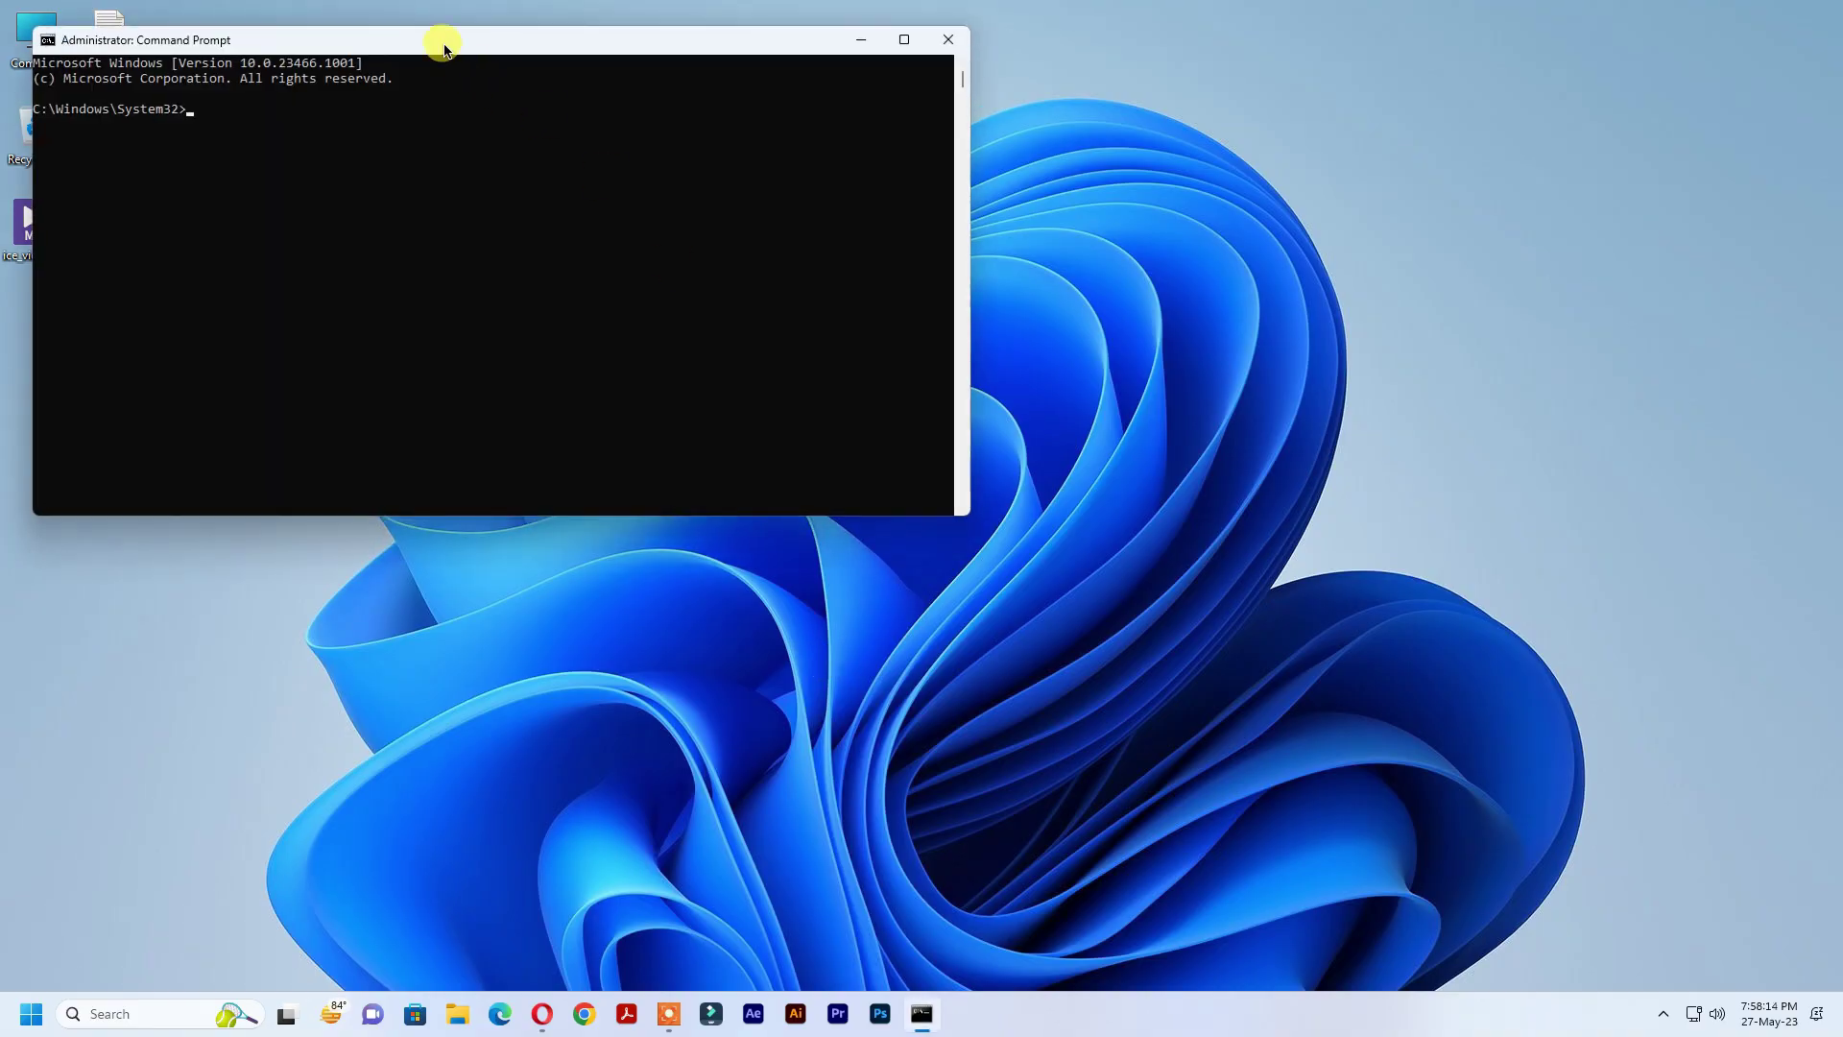
pyautogui.moveTo(443, 45); pyautogui.dragTo(732, 253)
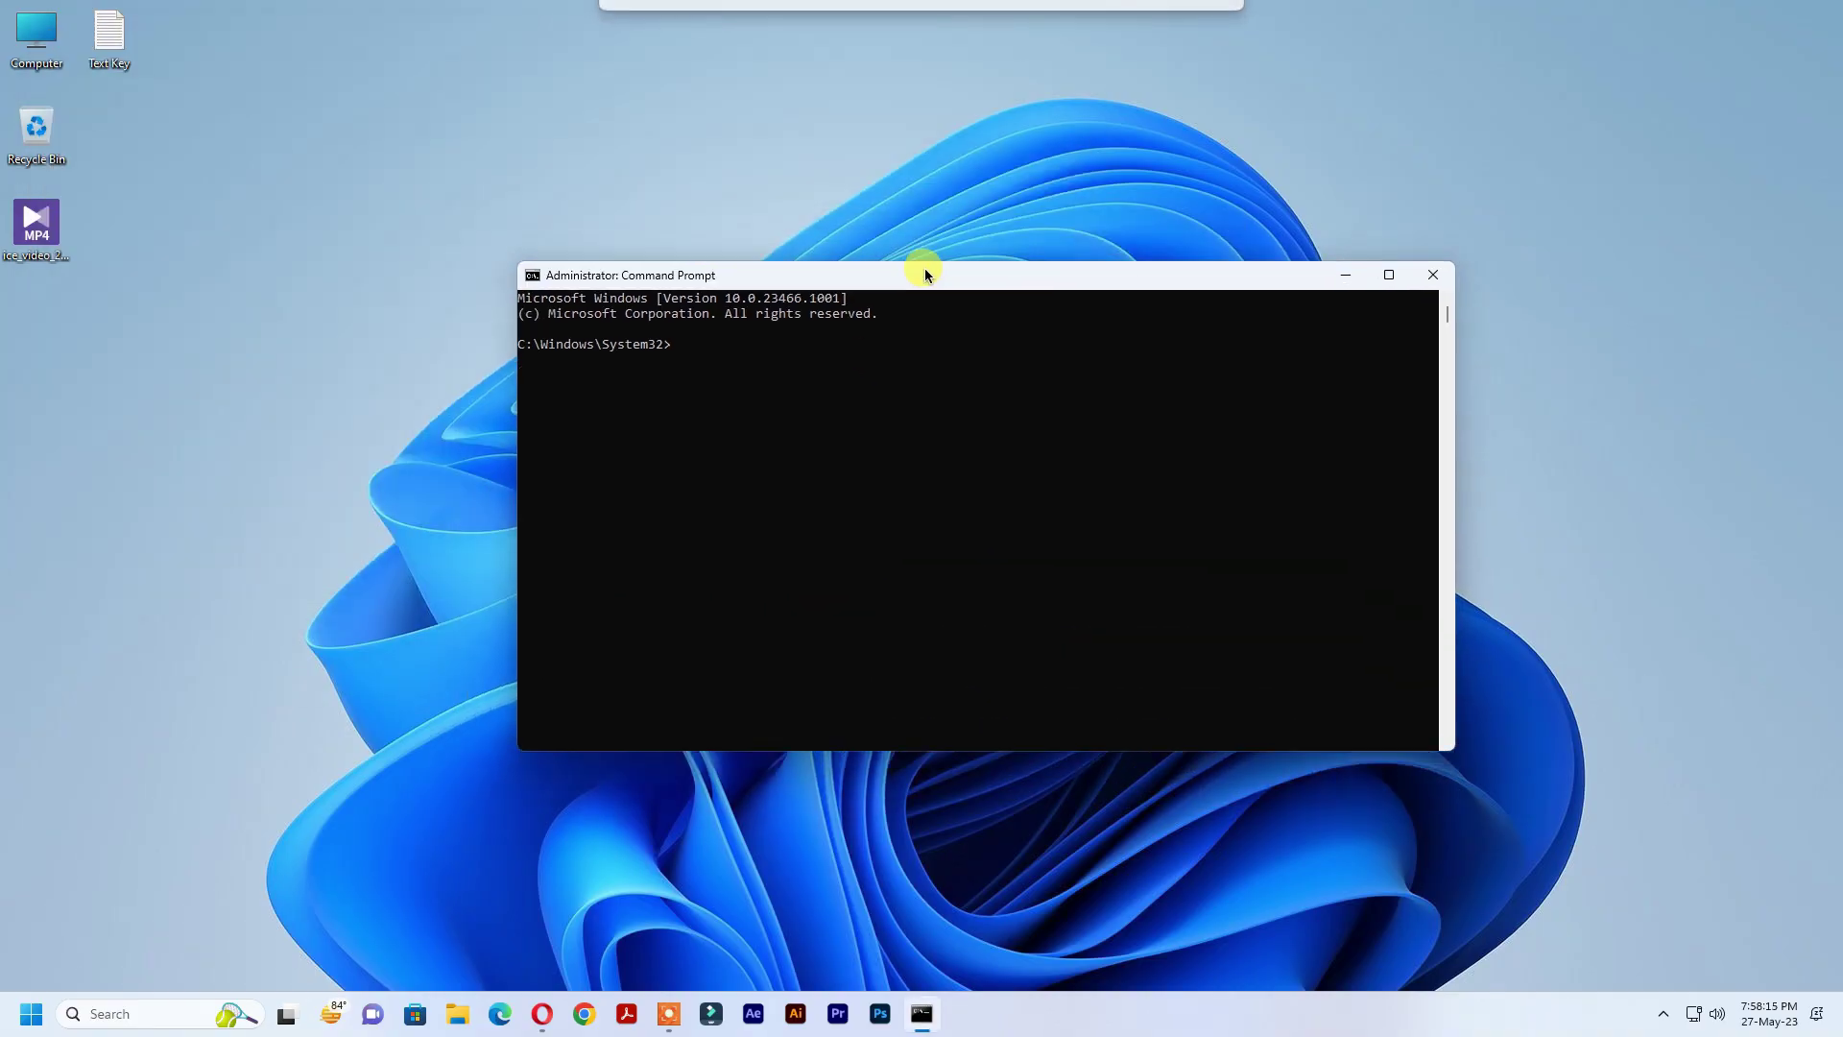
pyautogui.click(101, 53)
pyautogui.doubleClick(101, 53)
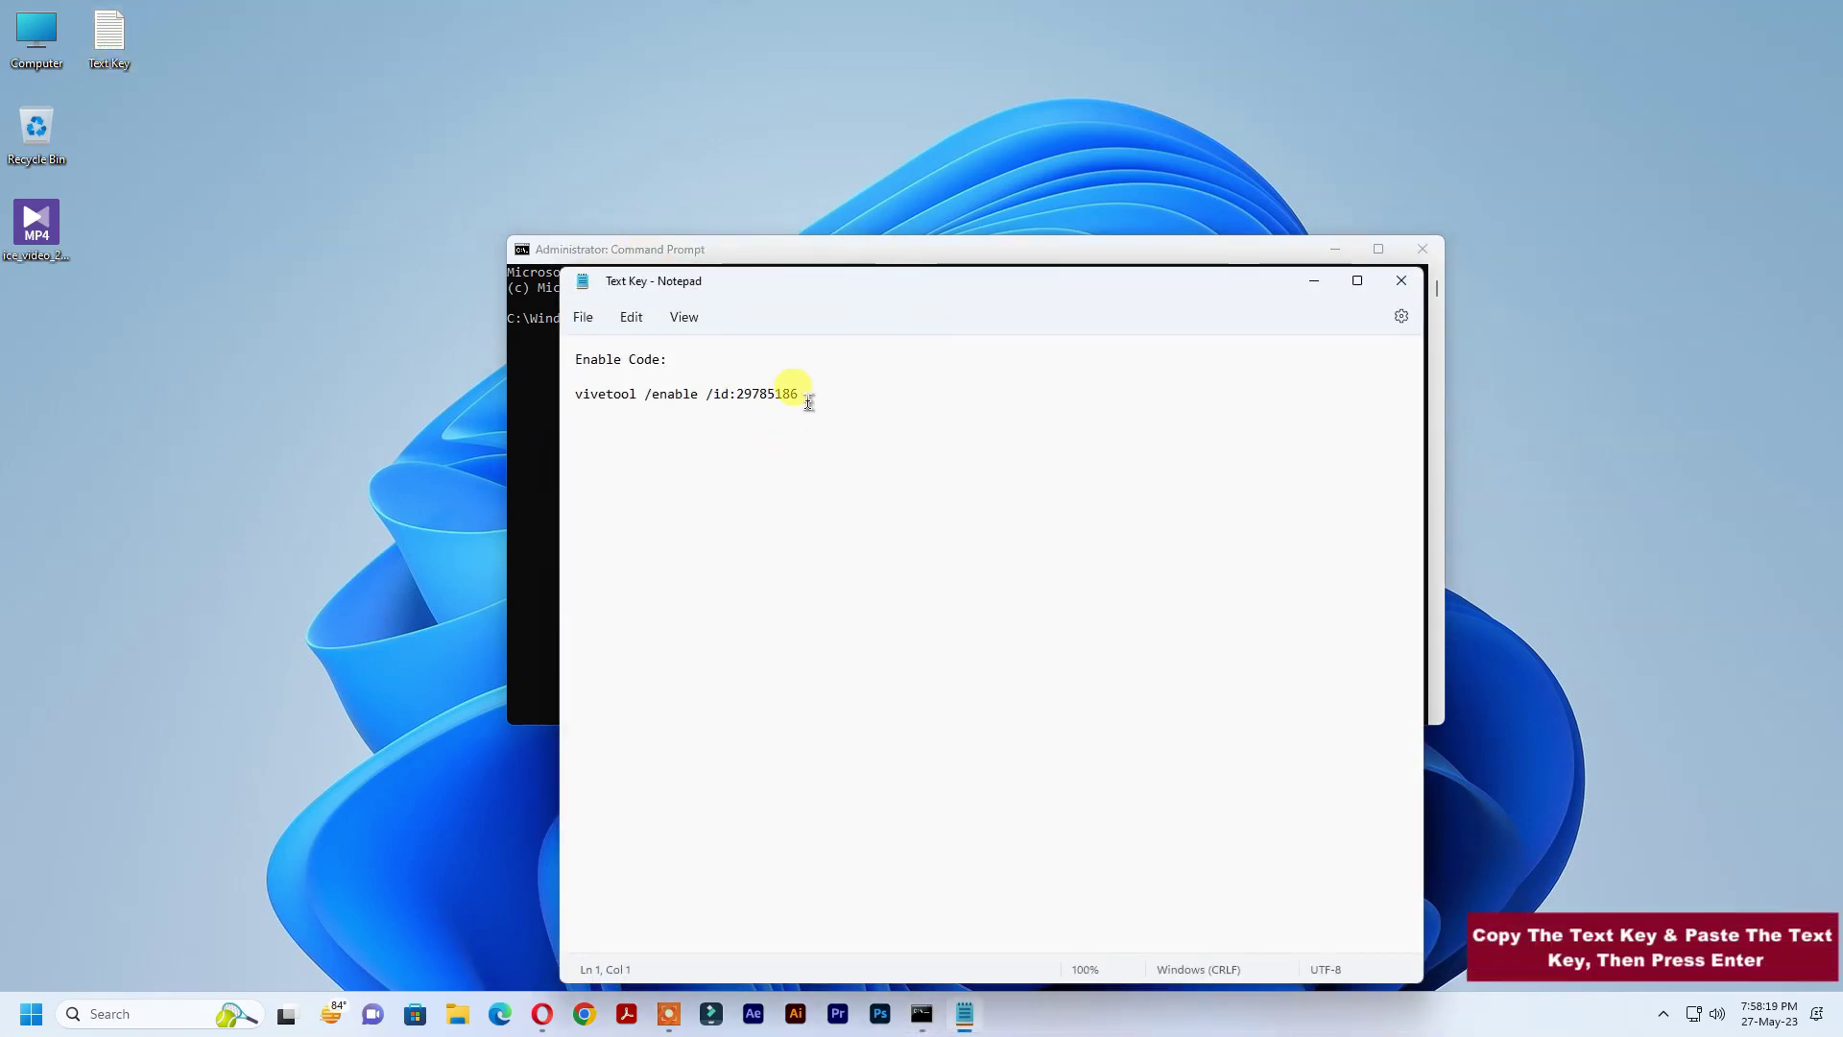
# - Copy the 'vivetool /enable /id:29785186' line from Text Key
pyautogui.moveTo(810, 398); pyautogui.dragTo(581, 394)
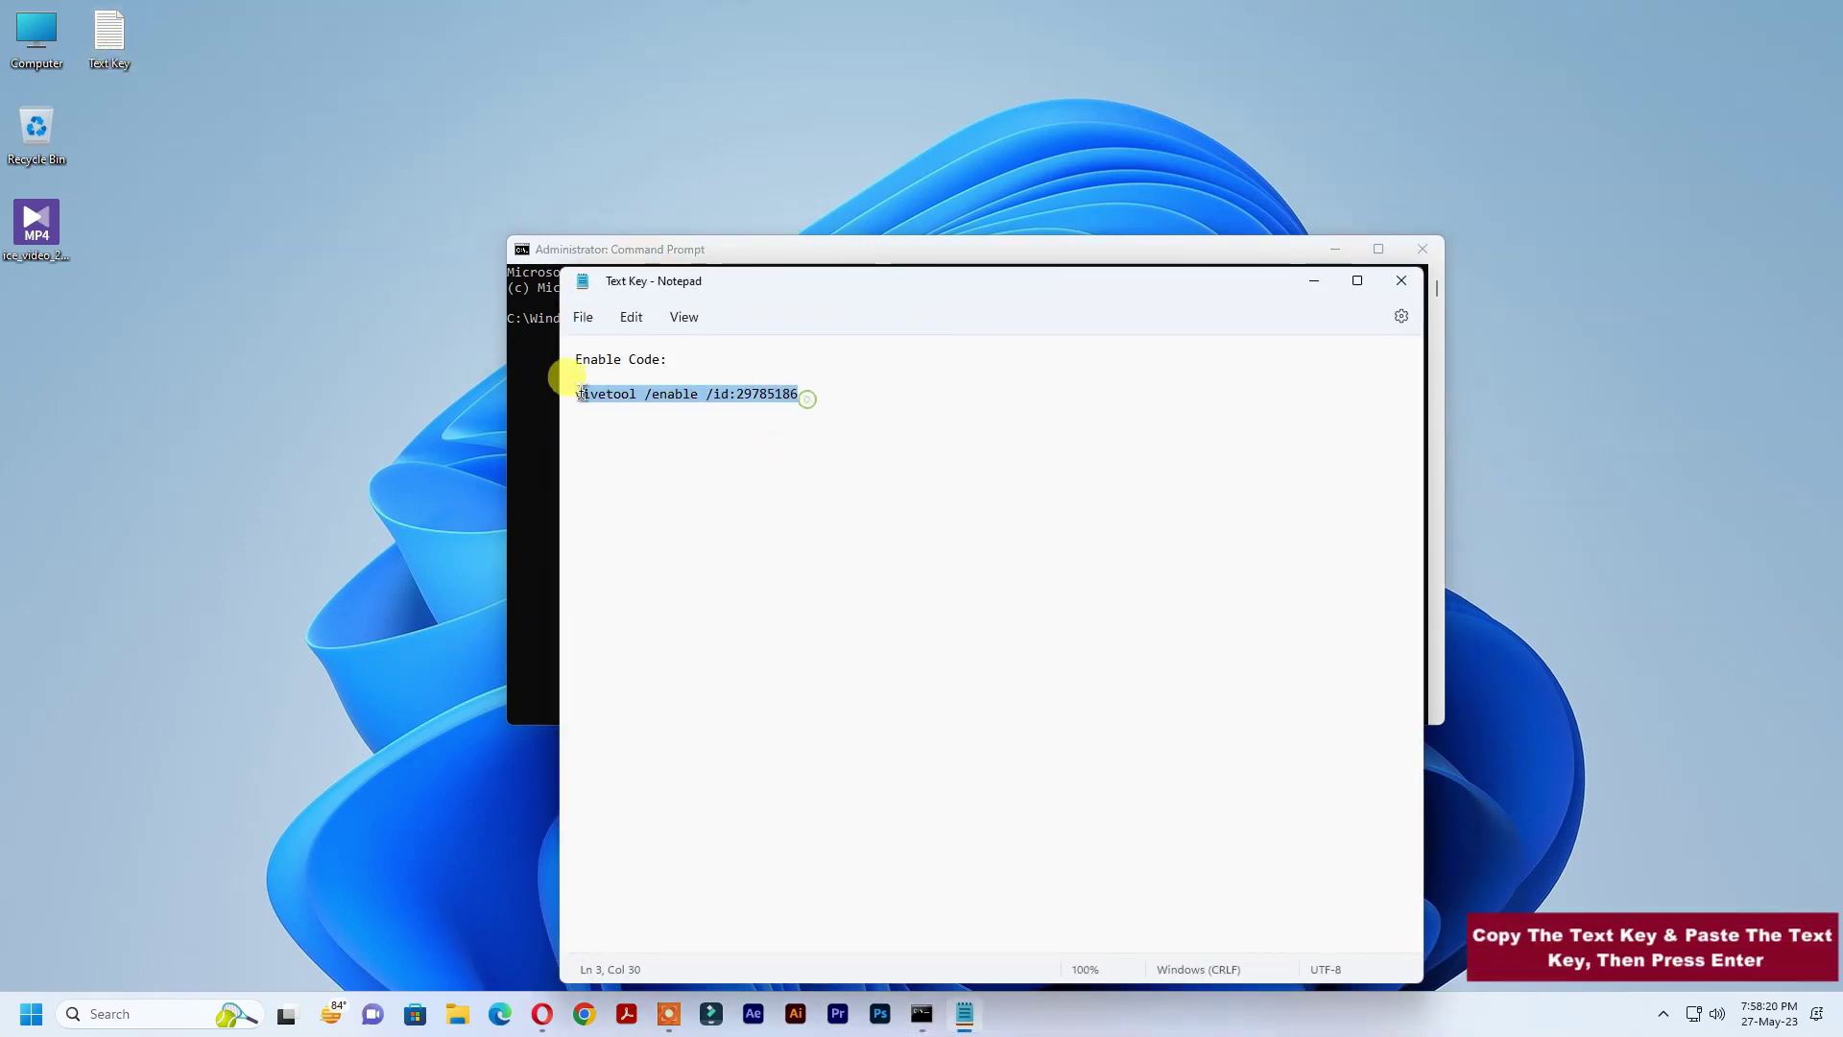
pyautogui.rightClick(644, 390)
pyautogui.click(703, 491)
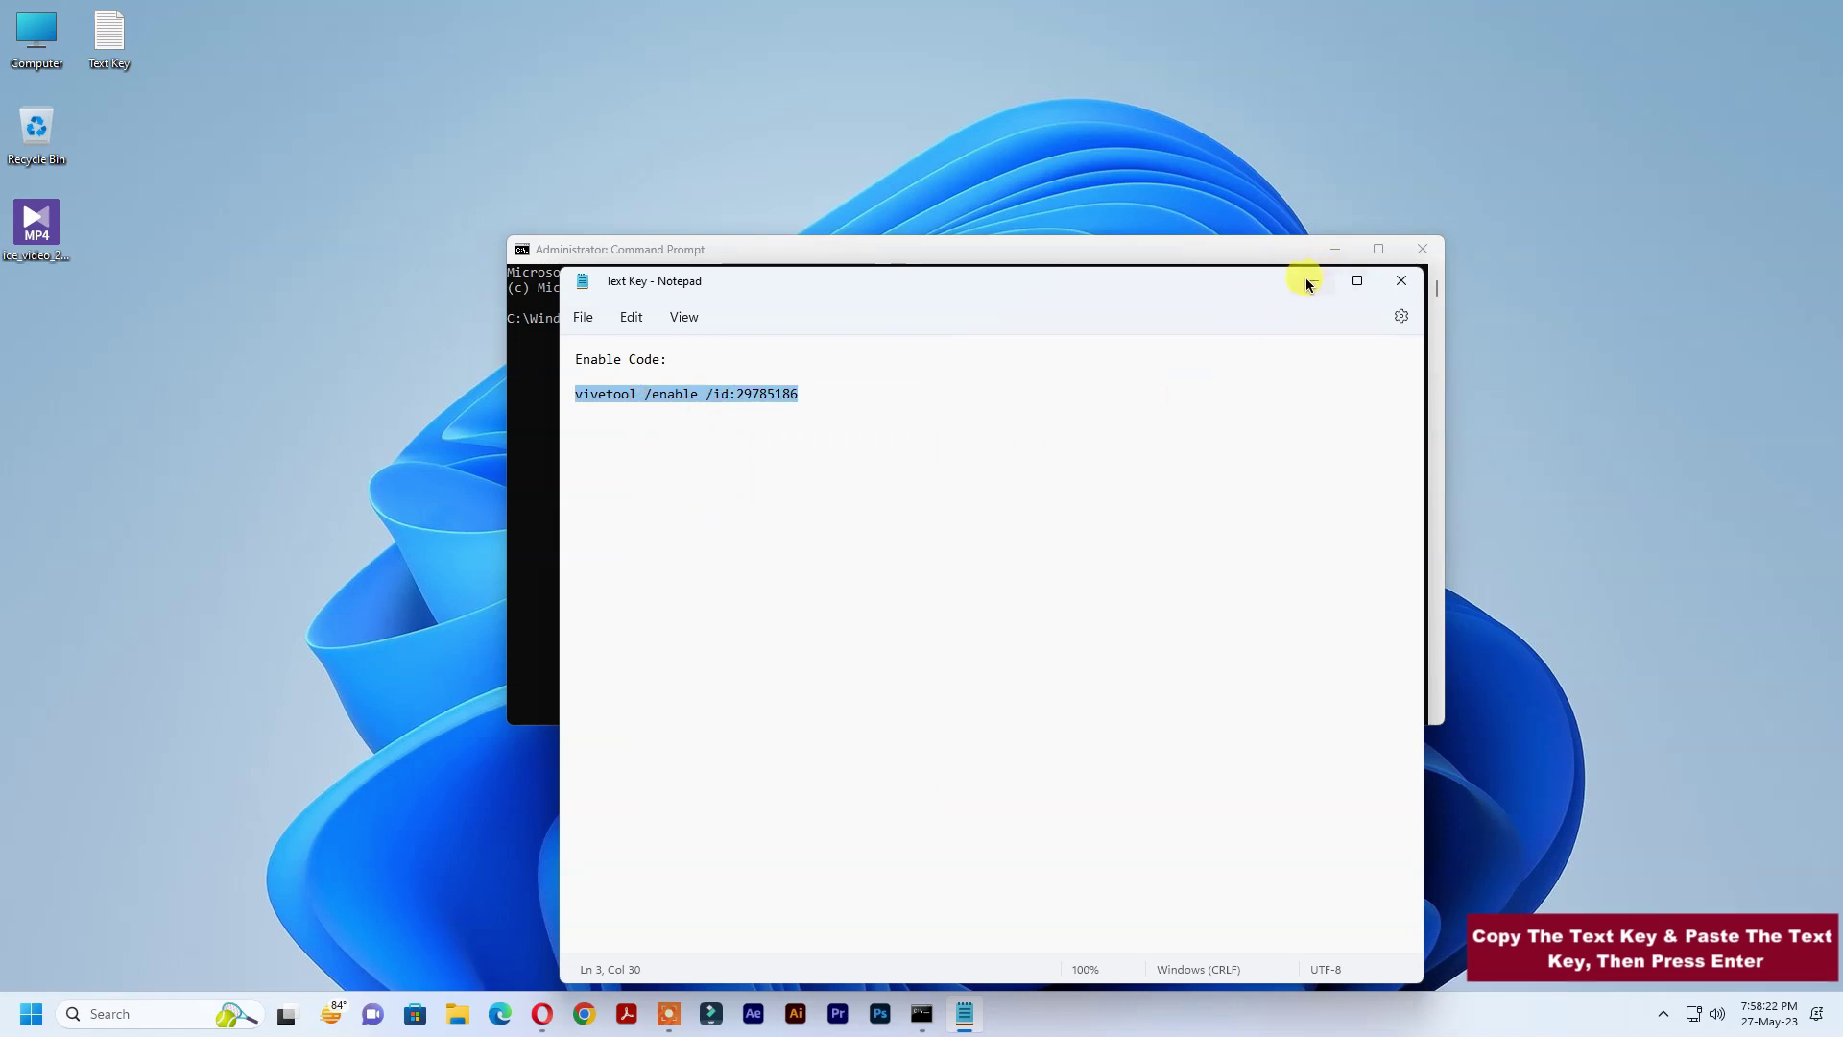
# - Paste and run the command, confirming 'Successfully set feature configuration(s)'
pyautogui.click(1308, 283)
pyautogui.rightClick(780, 247)
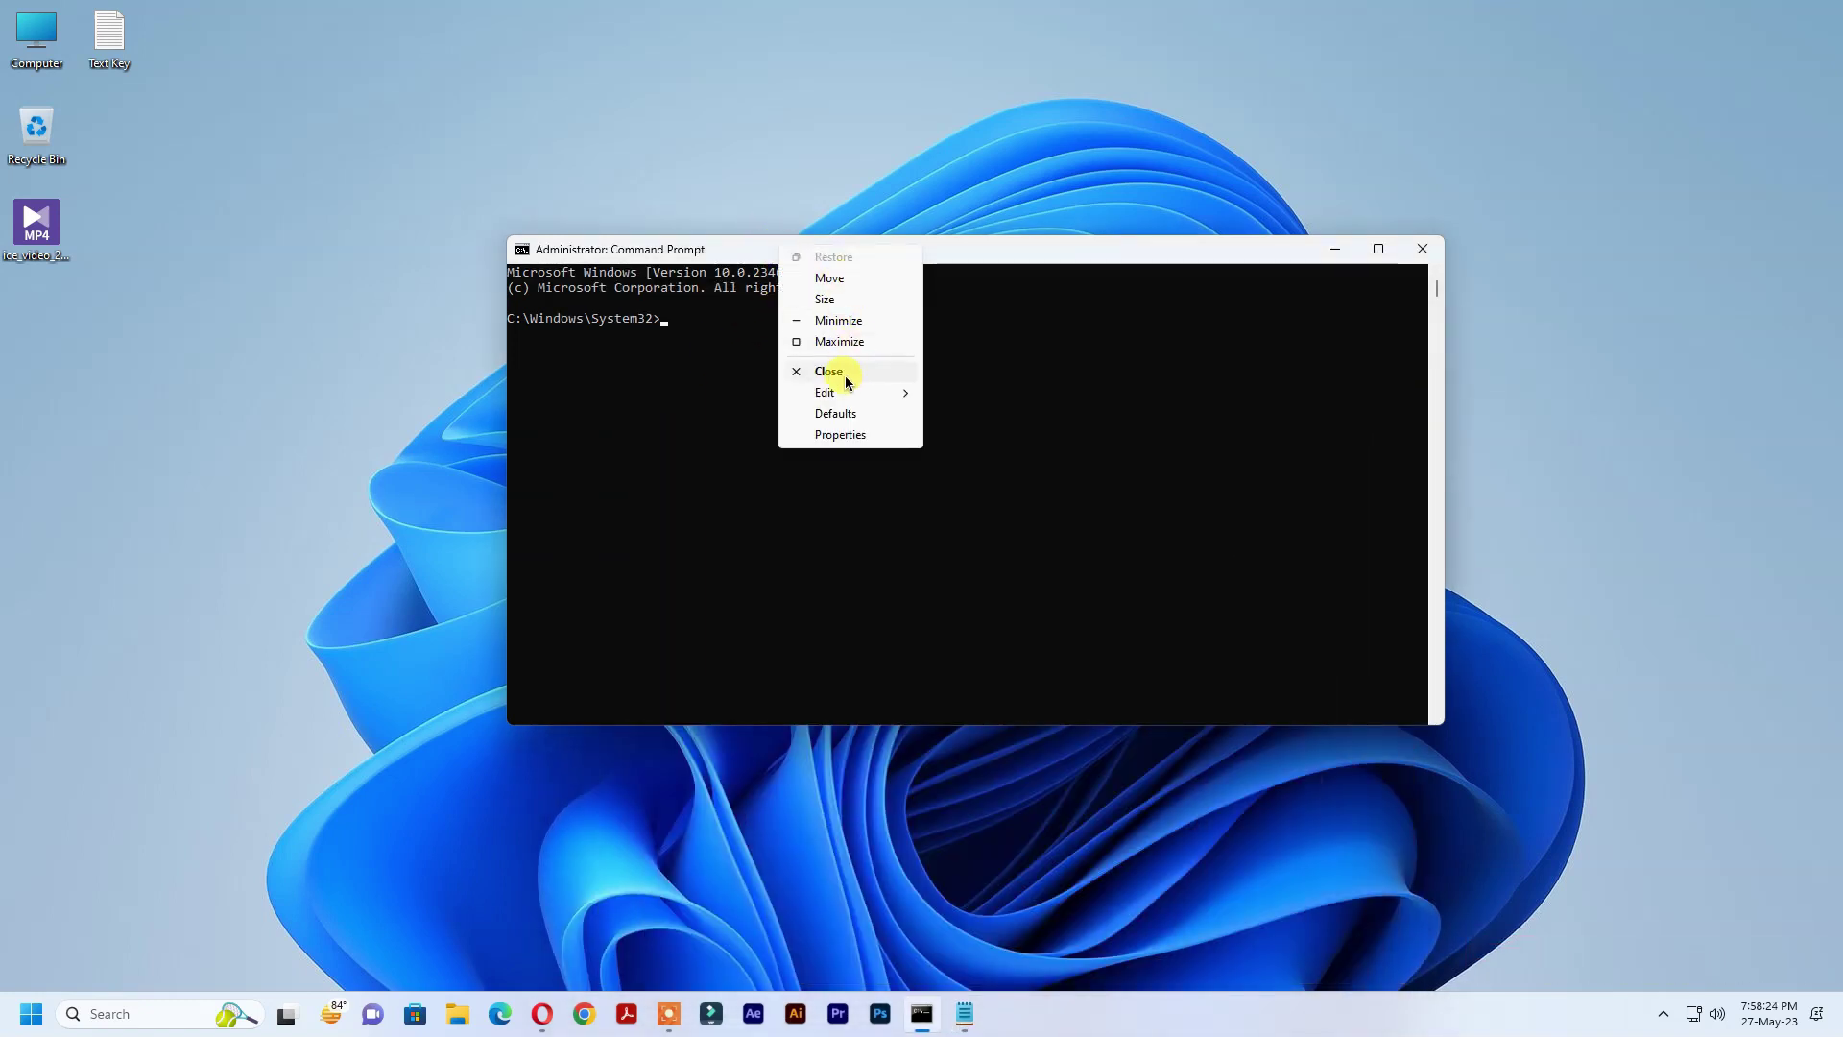
pyautogui.click(832, 391)
pyautogui.click(987, 429)
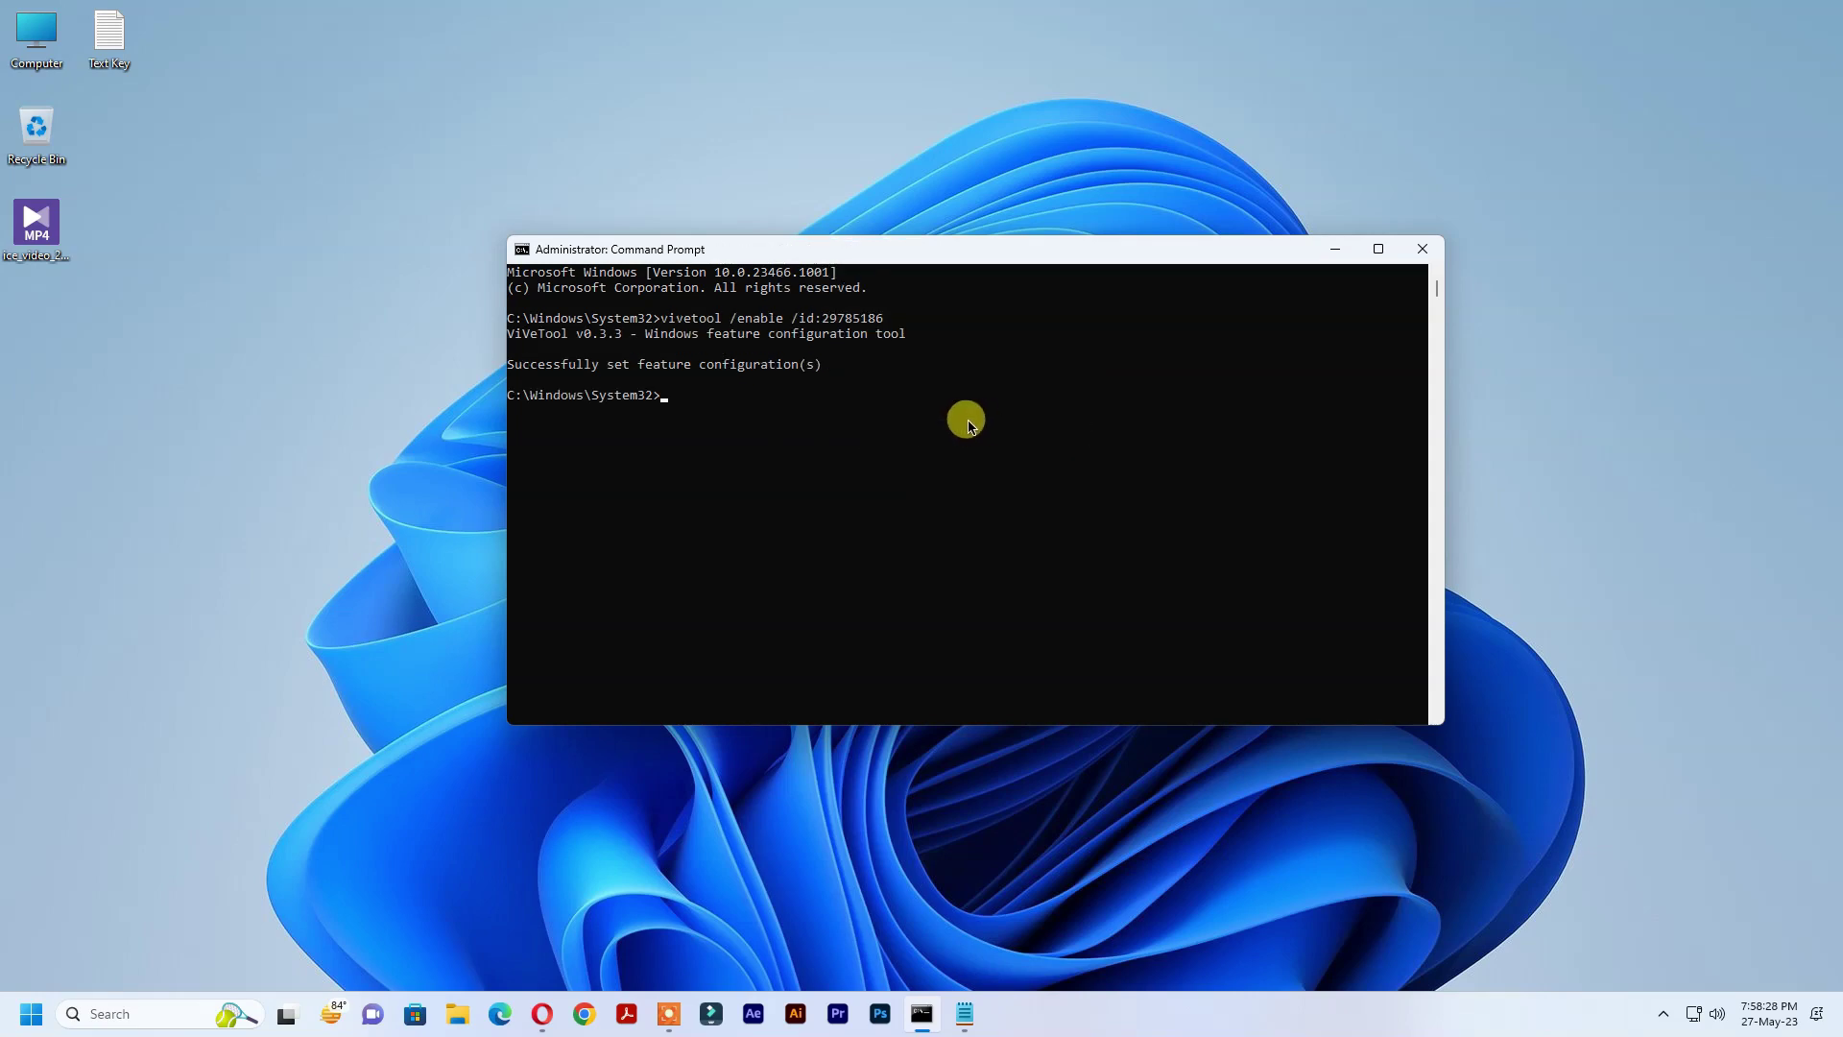
pyautogui.moveTo(836, 365); pyautogui.dragTo(524, 369)
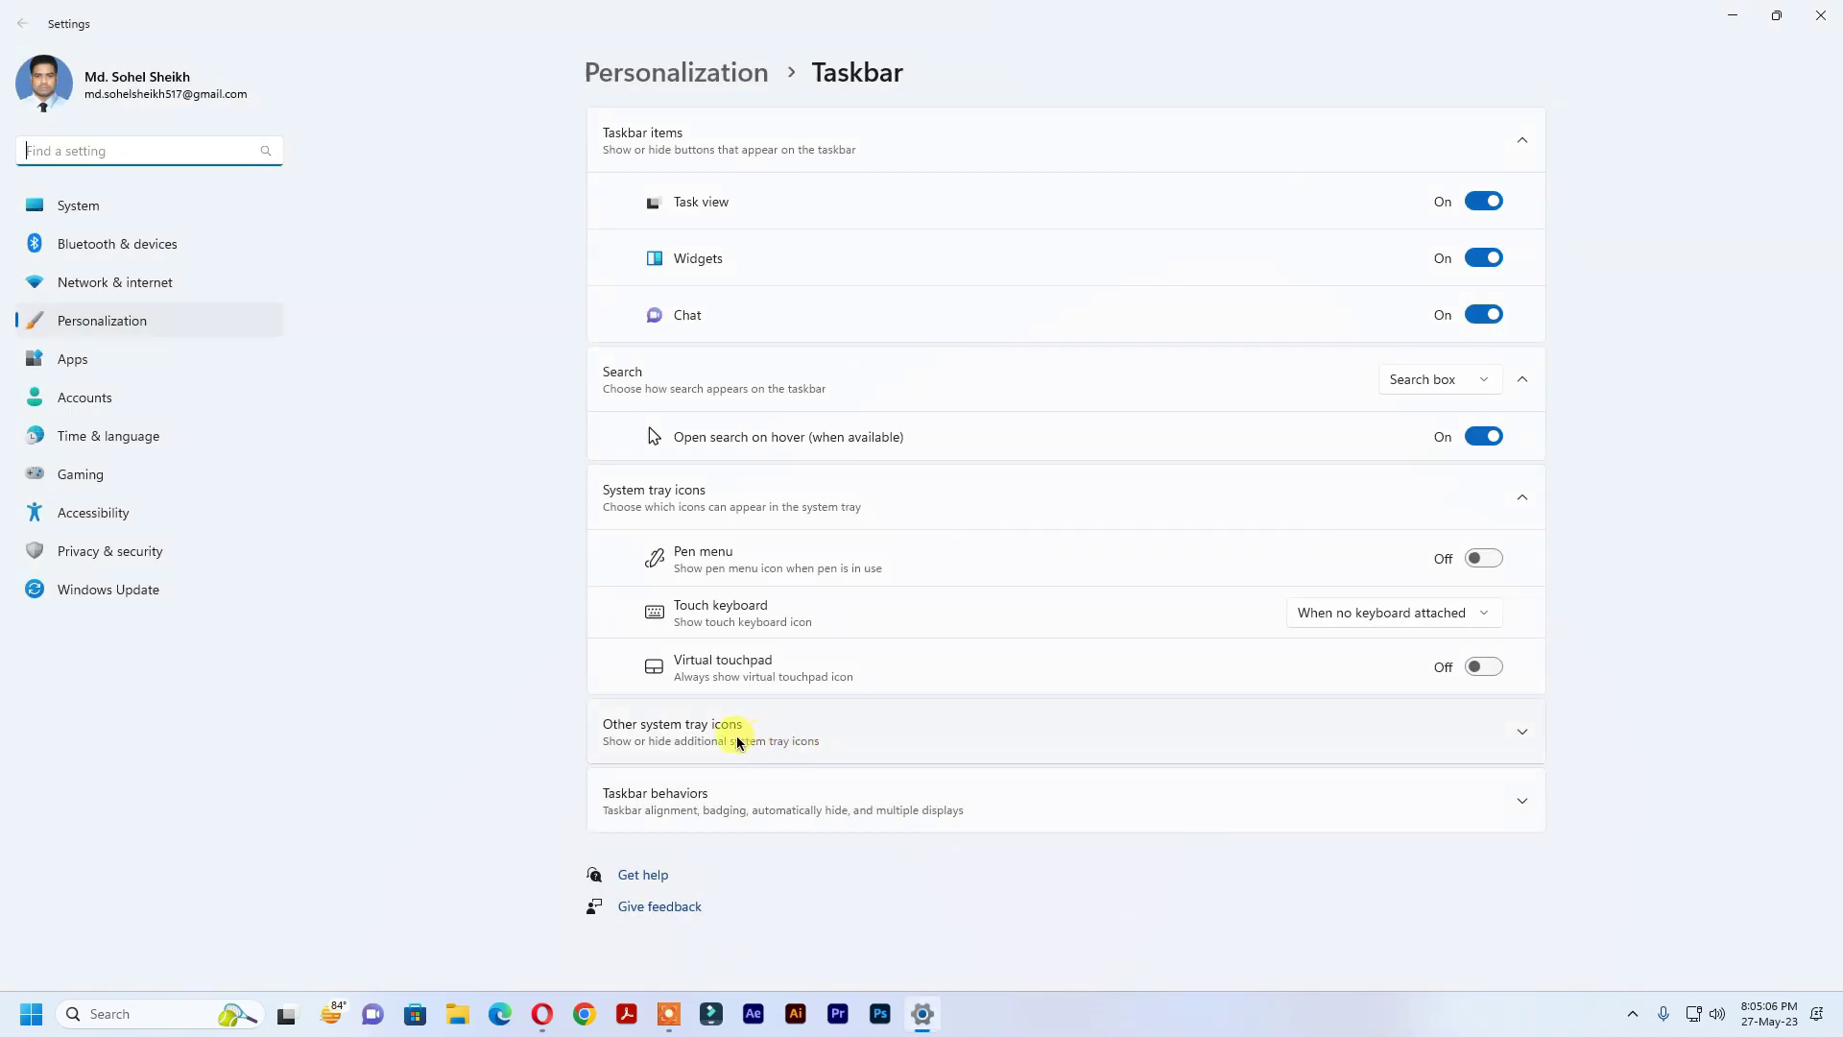
# - Expand Taskbar behaviors and set both combine-buttons options to 'When taskbar is full'
pyautogui.click(933, 825)
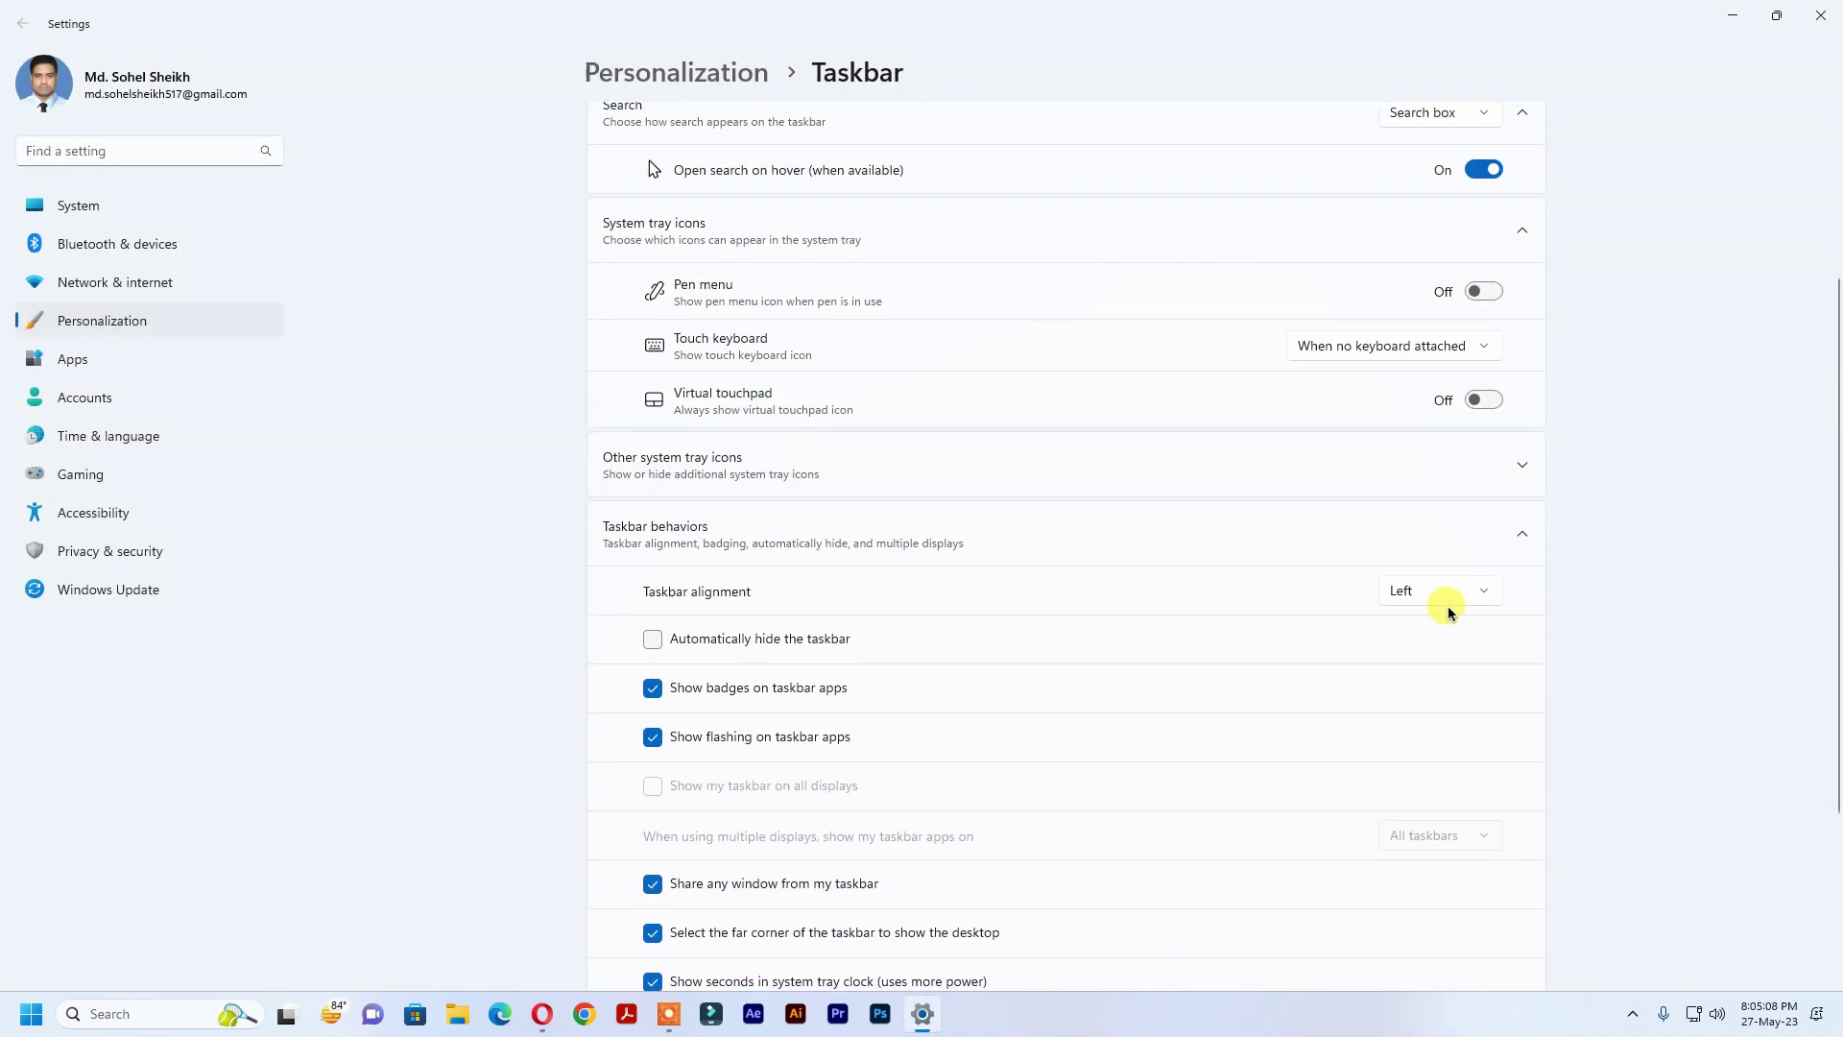
pyautogui.scroll(-2, 1297, 677)
pyautogui.scroll(-2, 1110, 736)
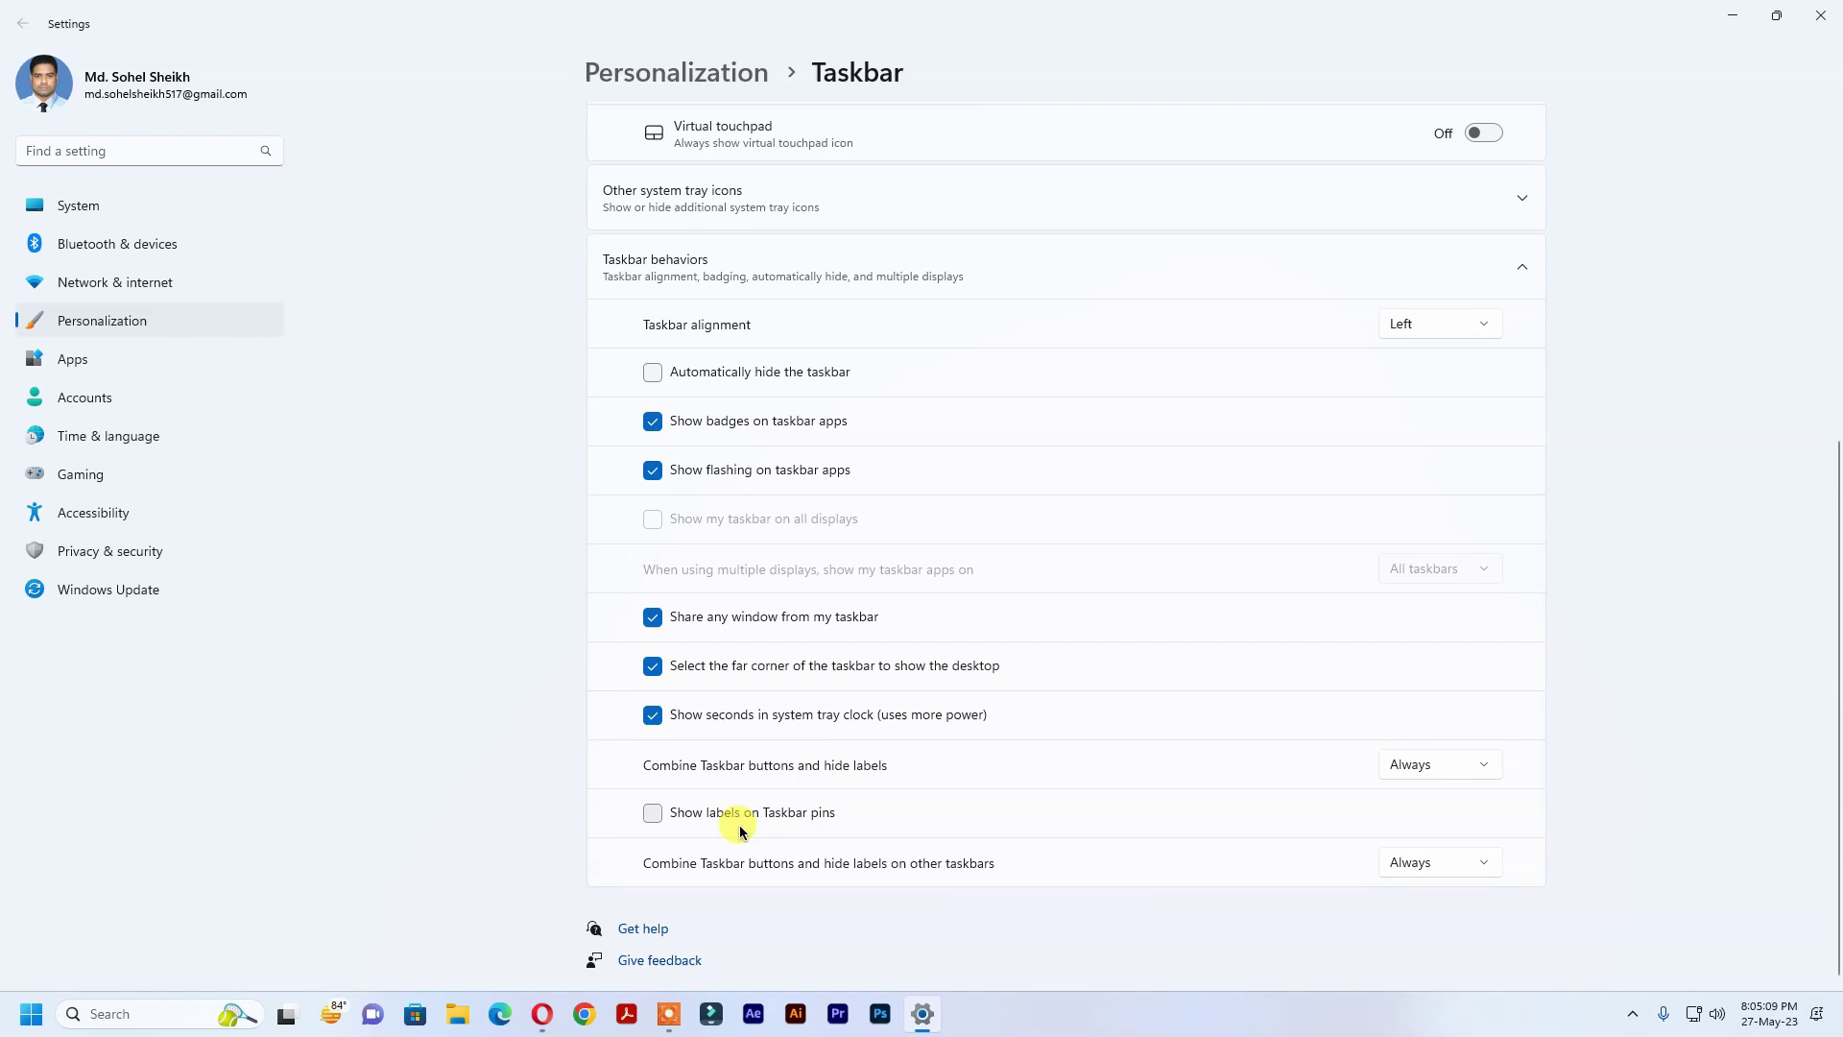
pyautogui.click(1413, 766)
pyautogui.click(1440, 800)
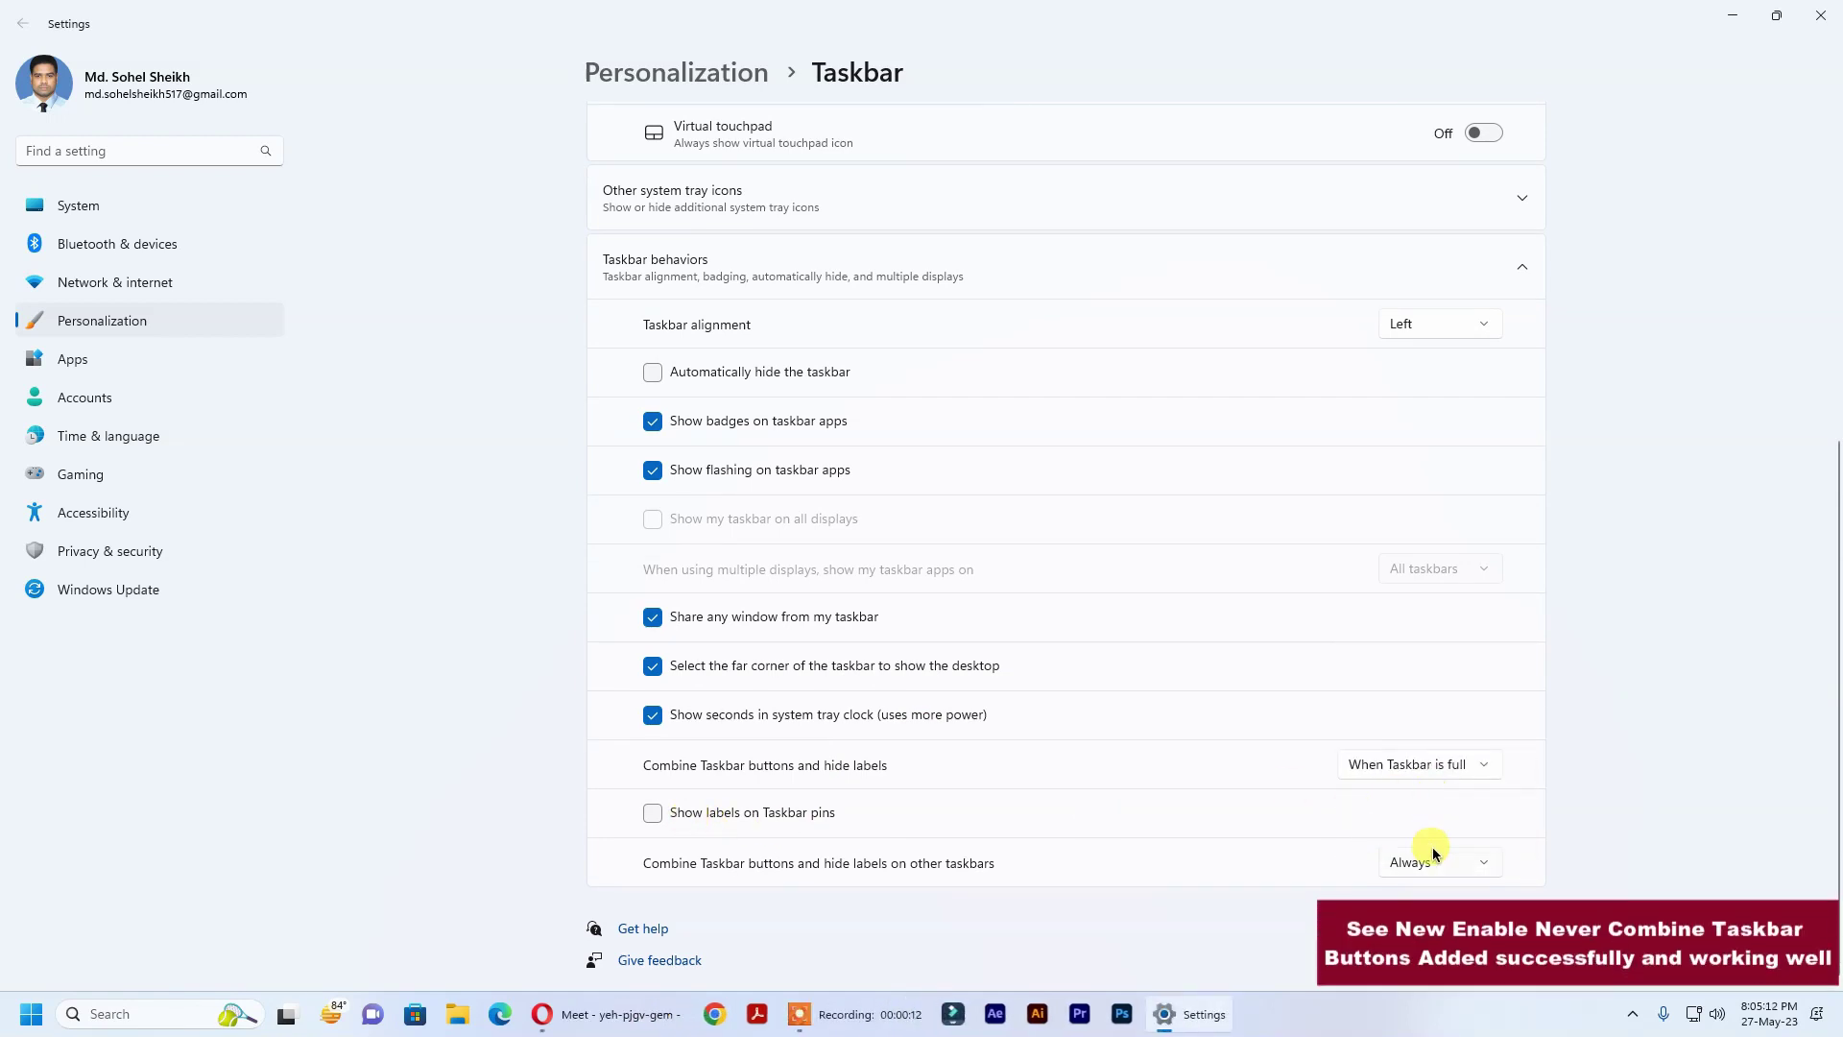
pyautogui.click(1451, 897)
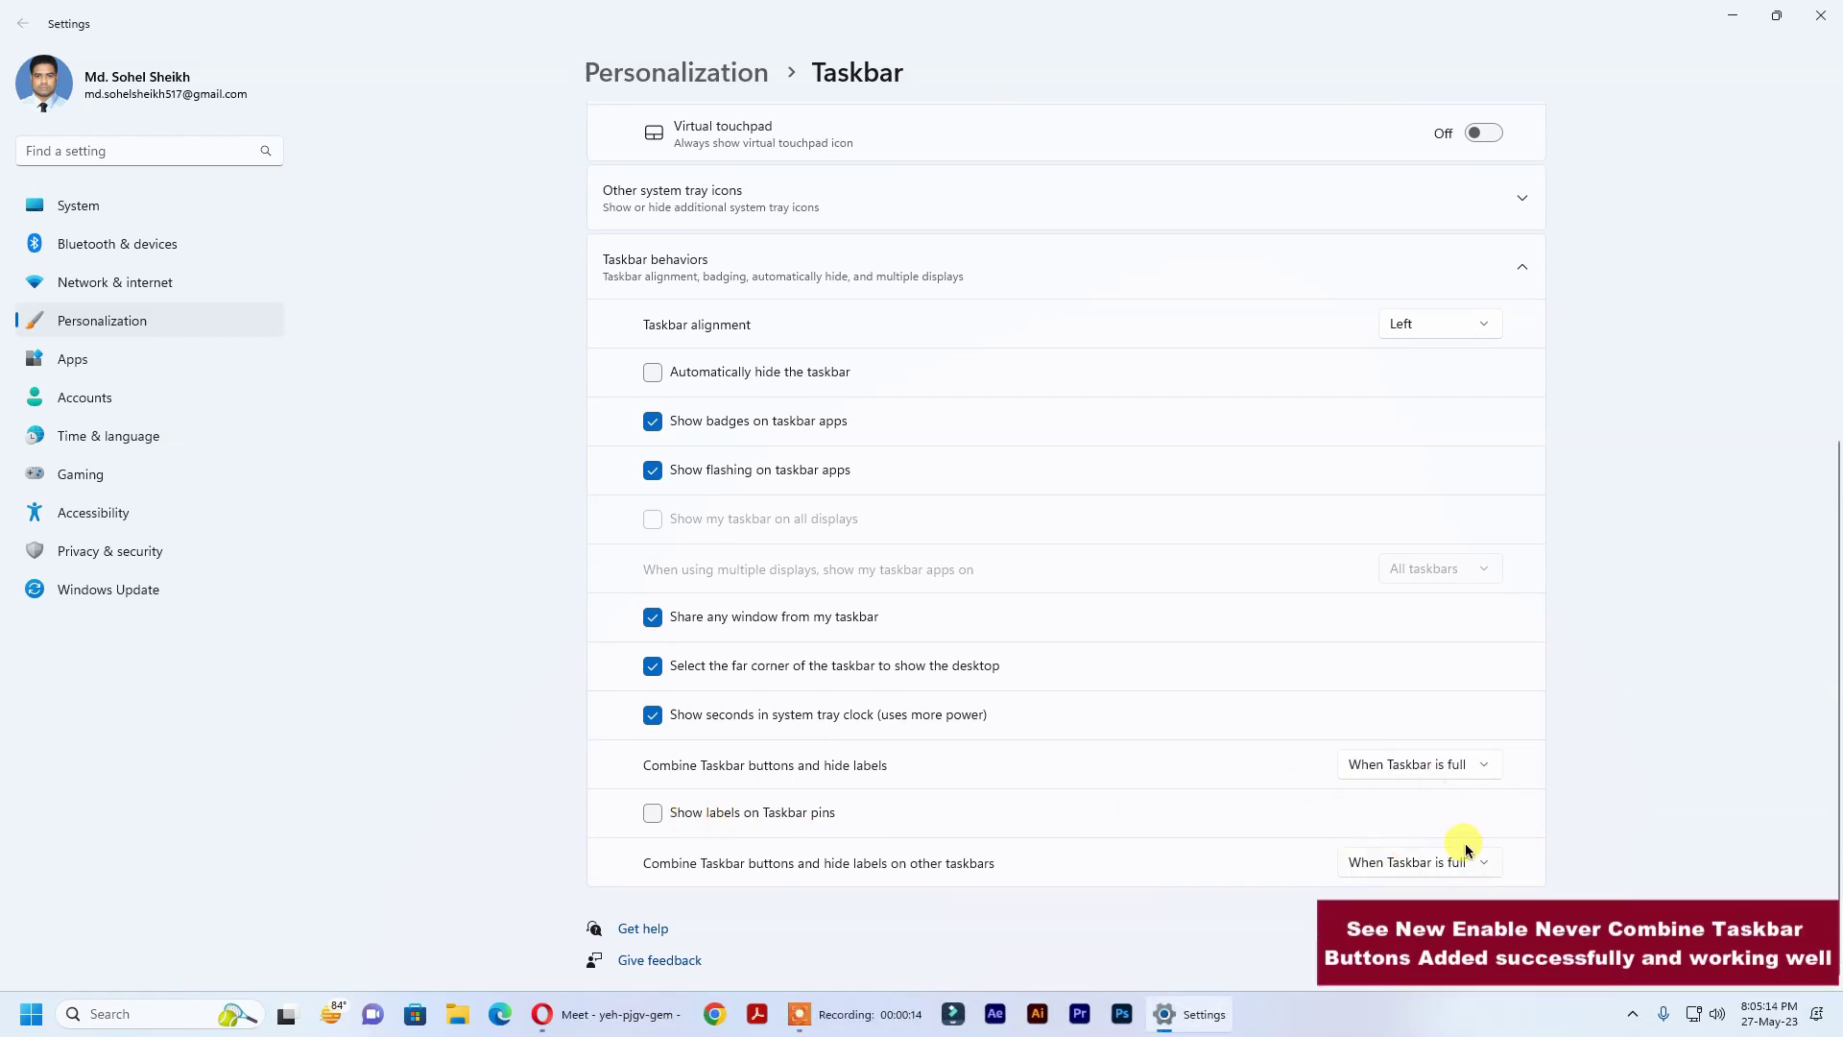
# - Turn Show labels on taskbar pins on and back off, then revisit the combine-buttons dropdown
pyautogui.click(653, 813)
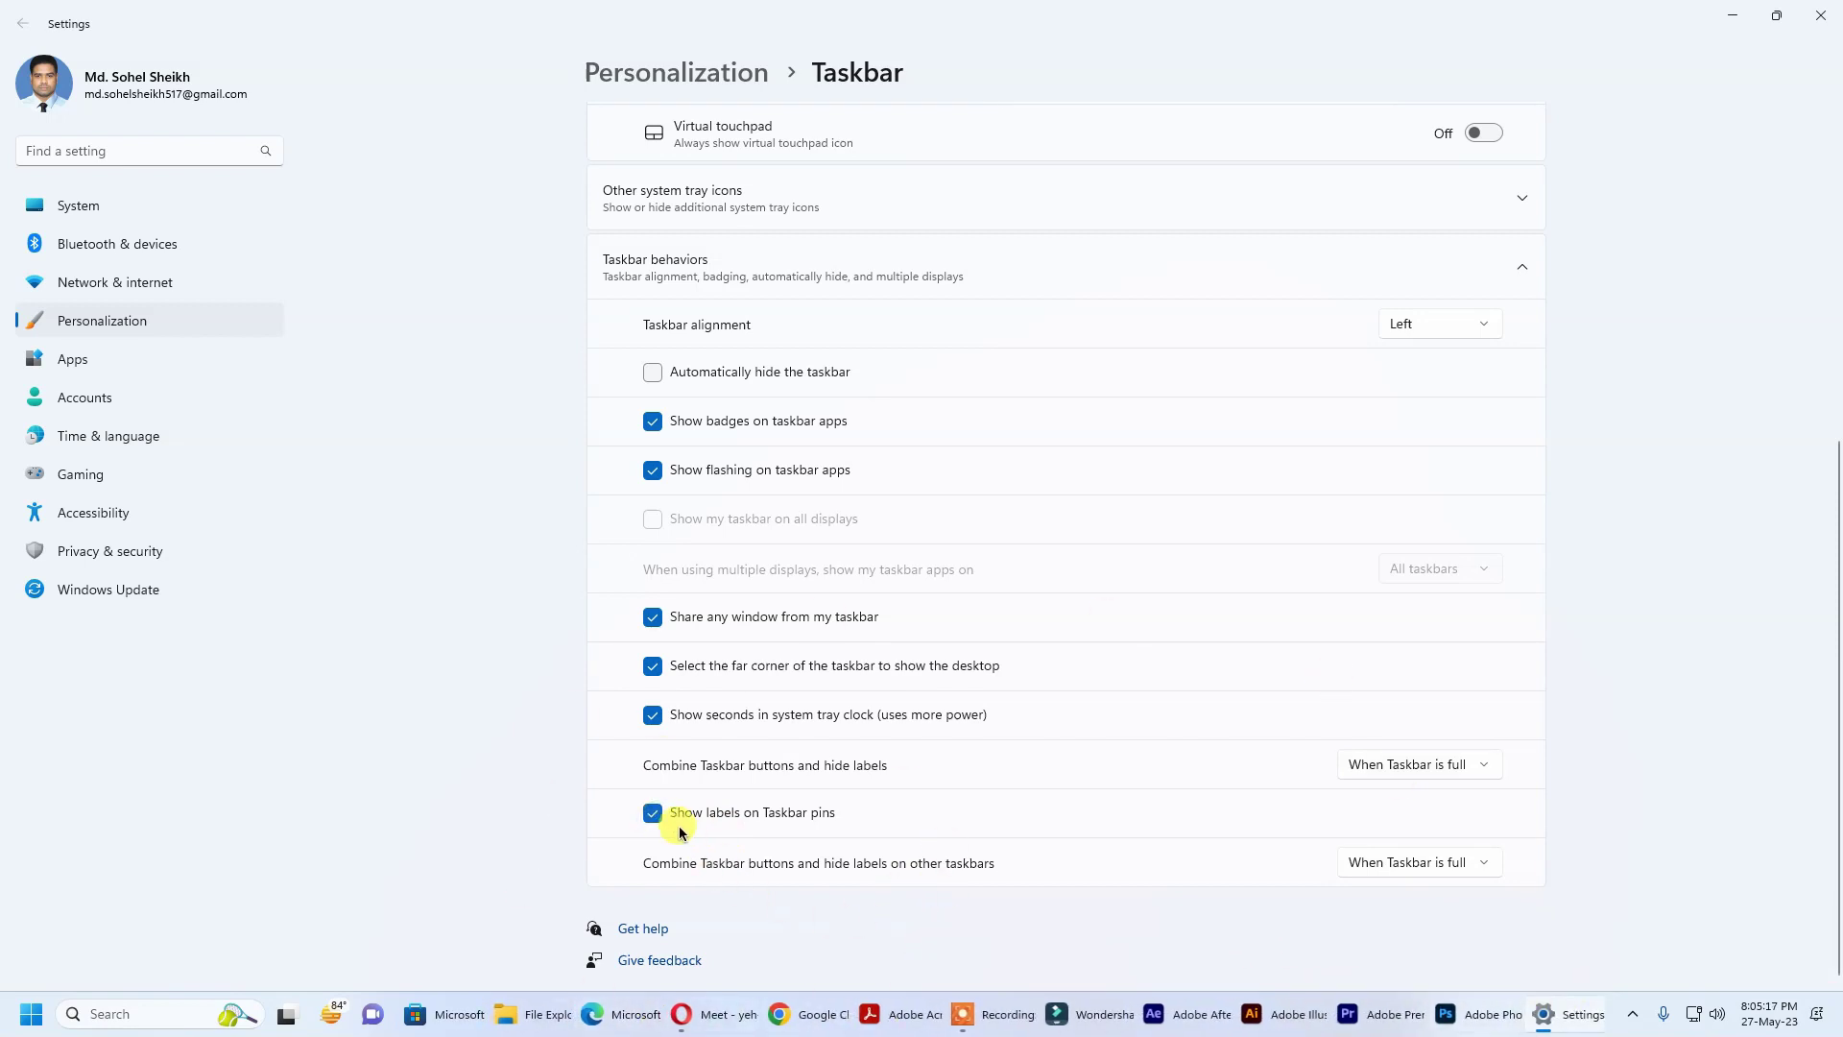
pyautogui.click(661, 815)
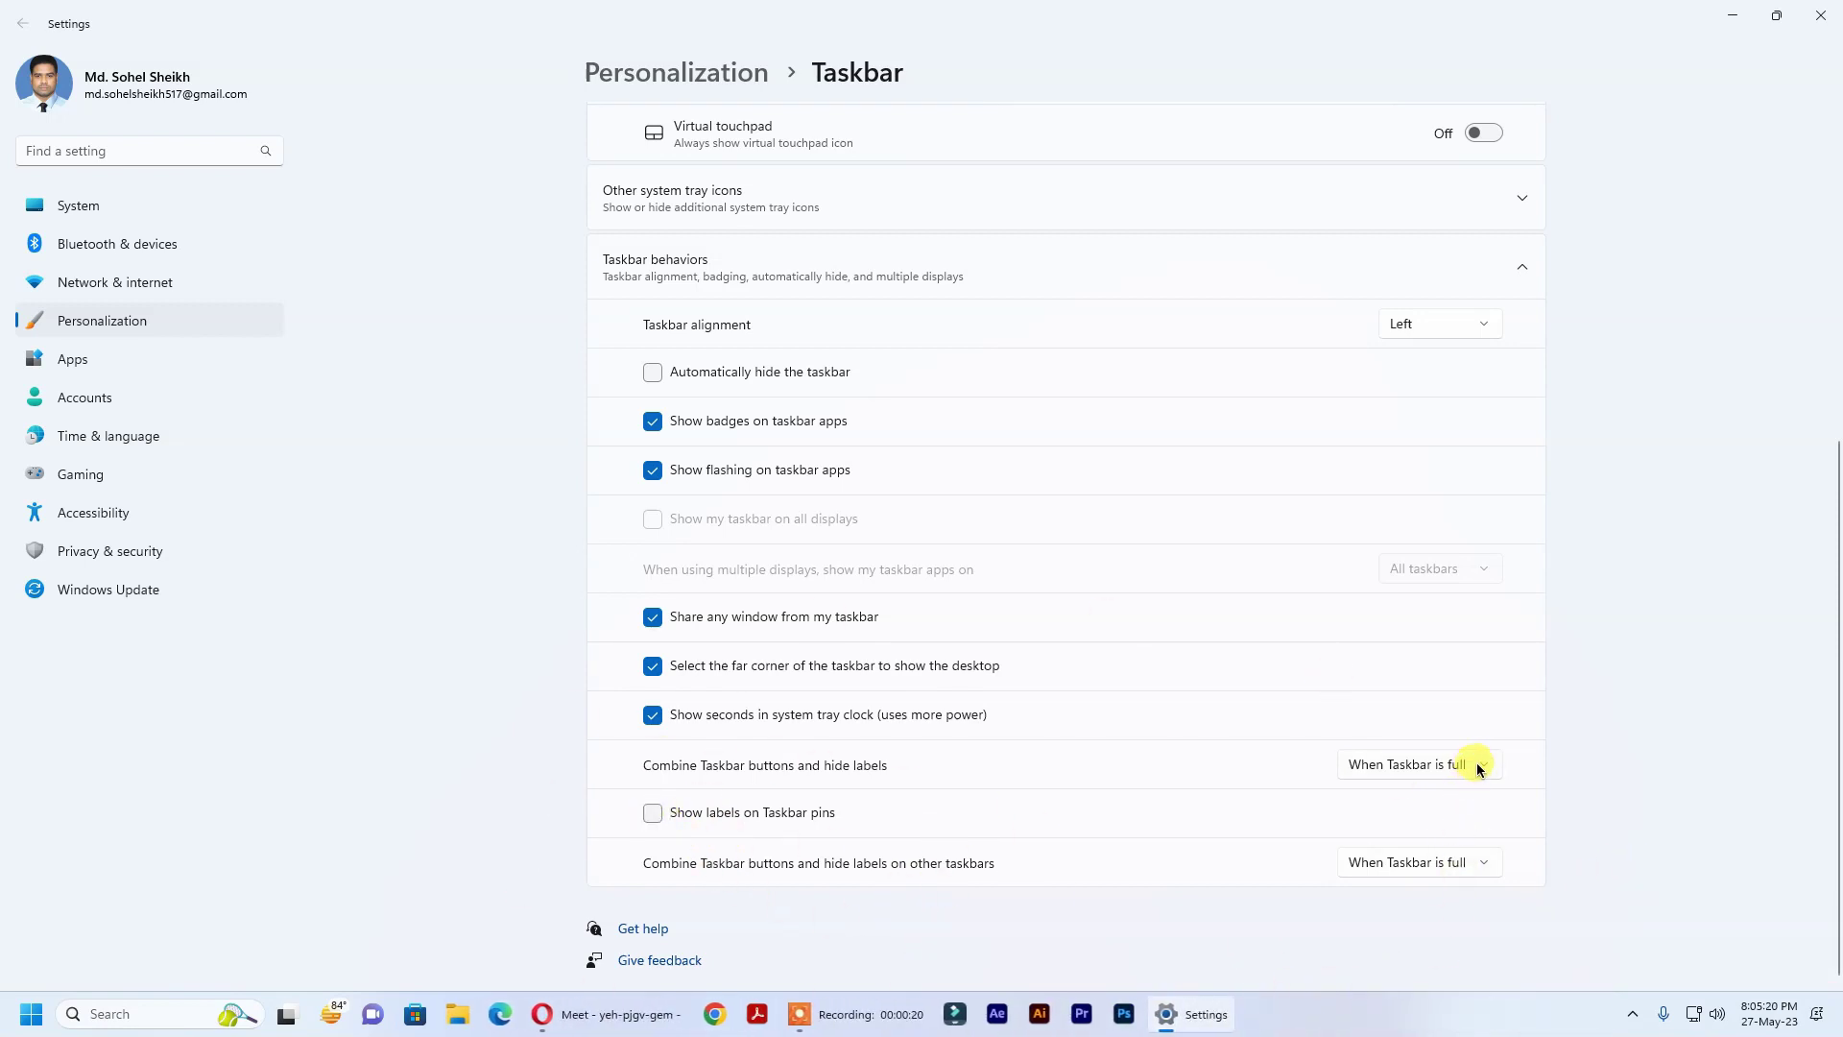
pyautogui.click(1410, 730)
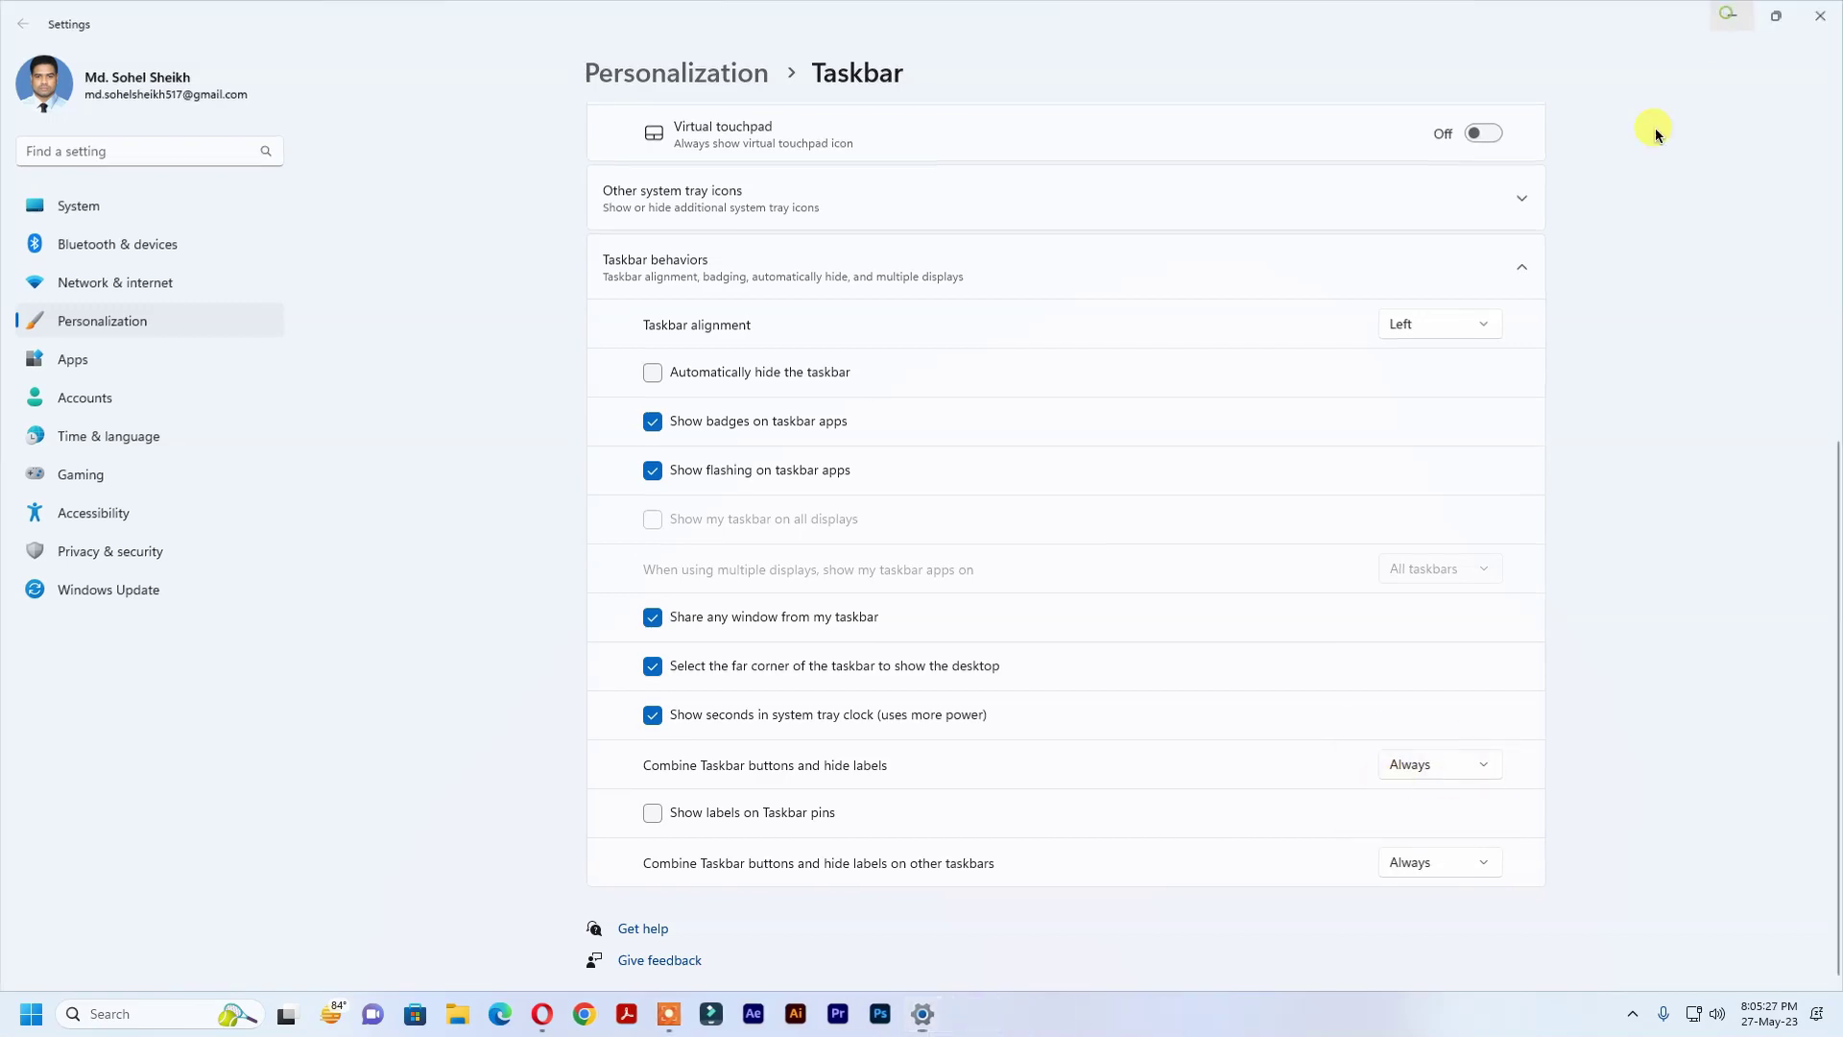